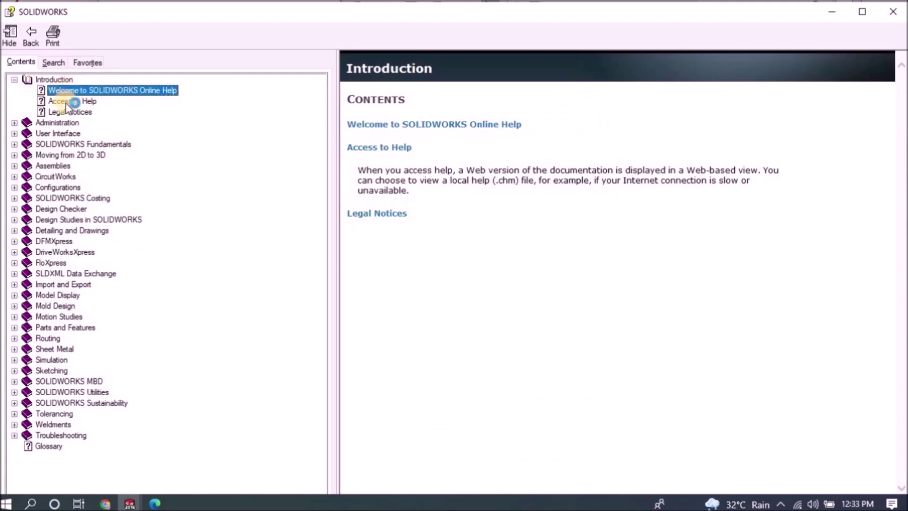
Browse Access to Help and Legal Notices, then expand Administration and the Installation and Administration Guide
click(66, 104)
click(67, 115)
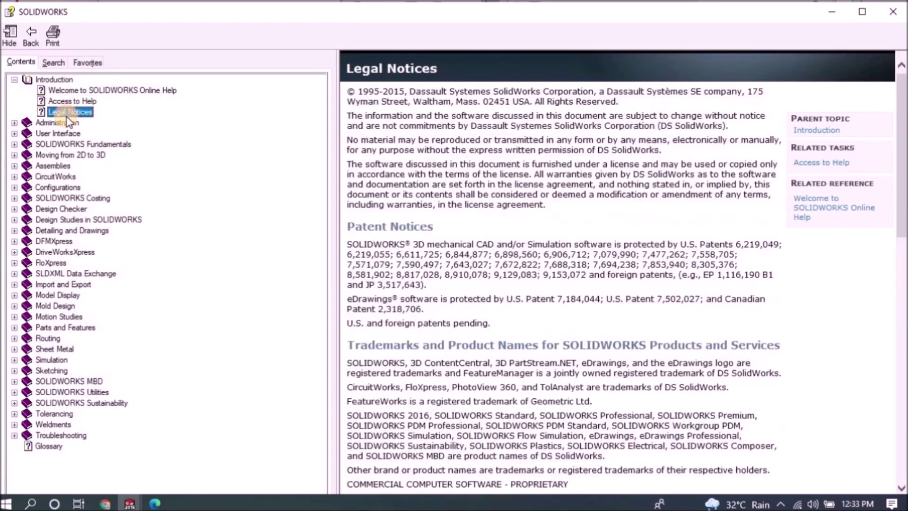
click(14, 122)
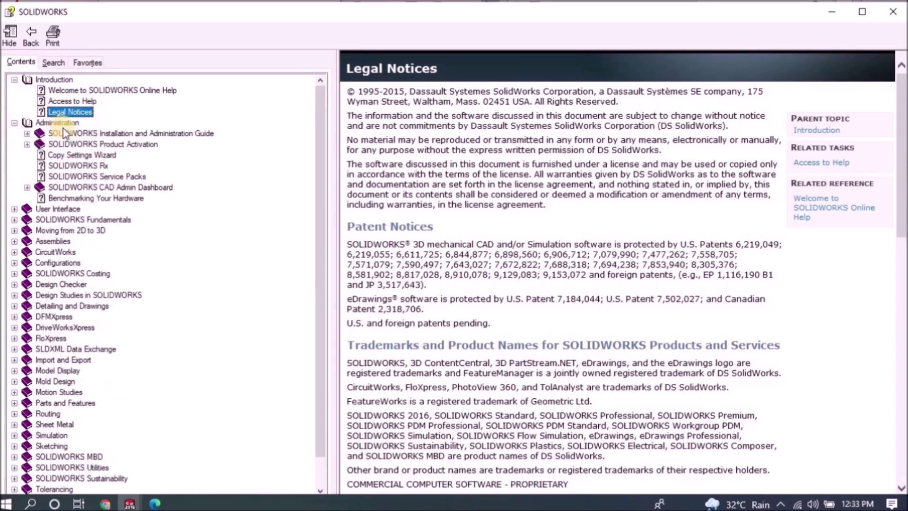
click(27, 134)
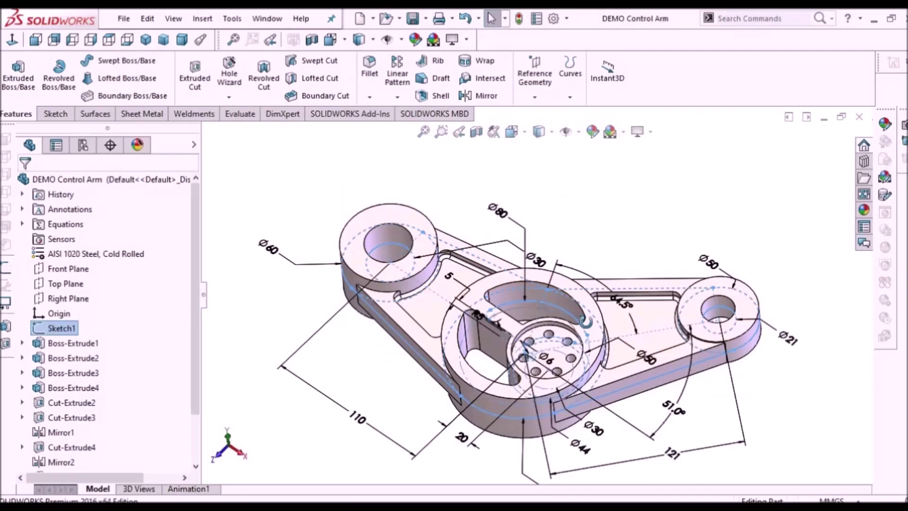
mouse_move(591, 265)
middle_down()
mouse_move(609, 246)
mouse_move(664, 229)
mouse_move(682, 263)
mouse_move(575, 280)
mouse_move(616, 224)
middle_up()
click(616, 224)
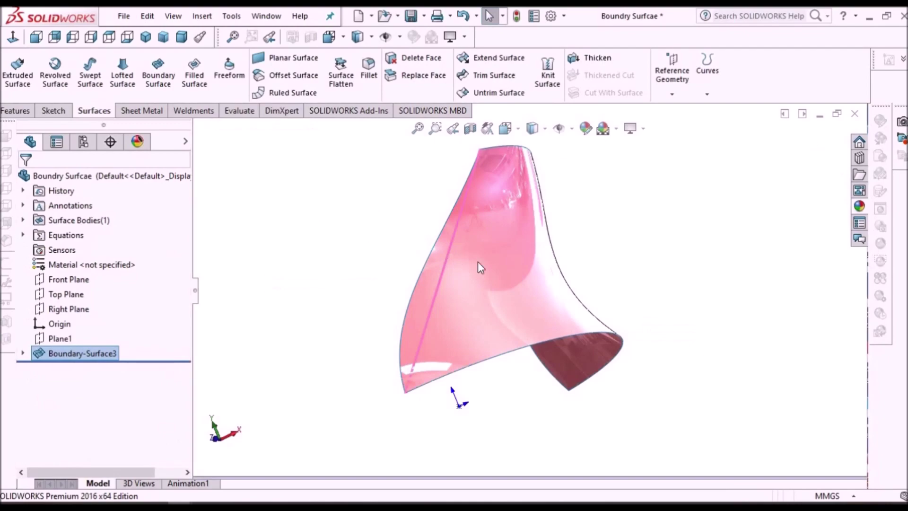
middle_drag(543, 290, 425, 279)
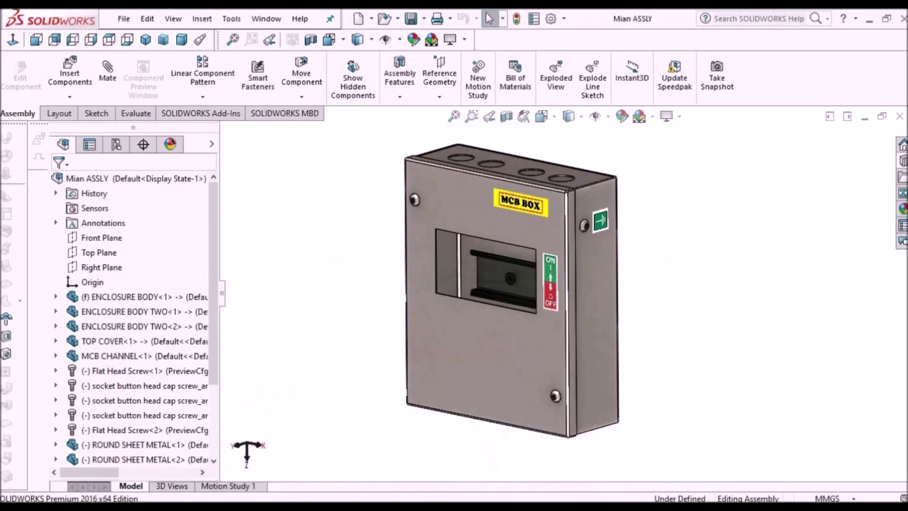
key(ctrl+7)
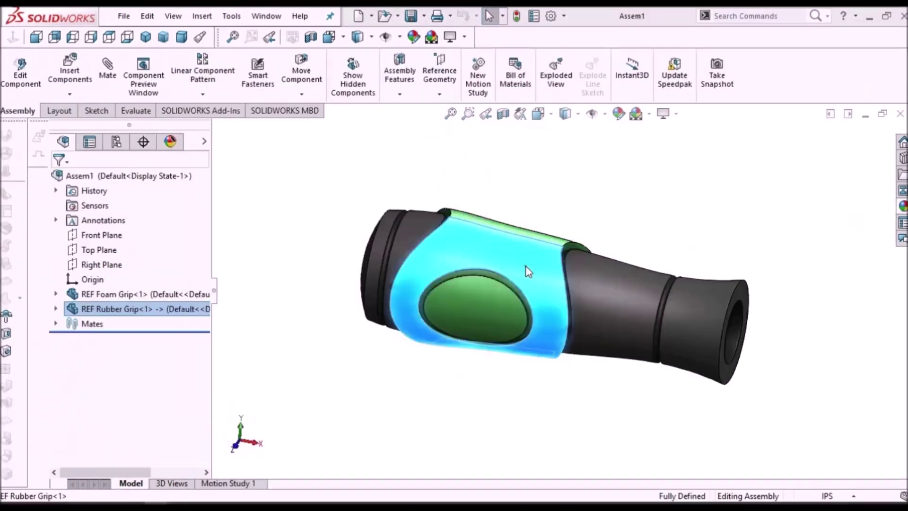
right_click(526, 265)
click(561, 291)
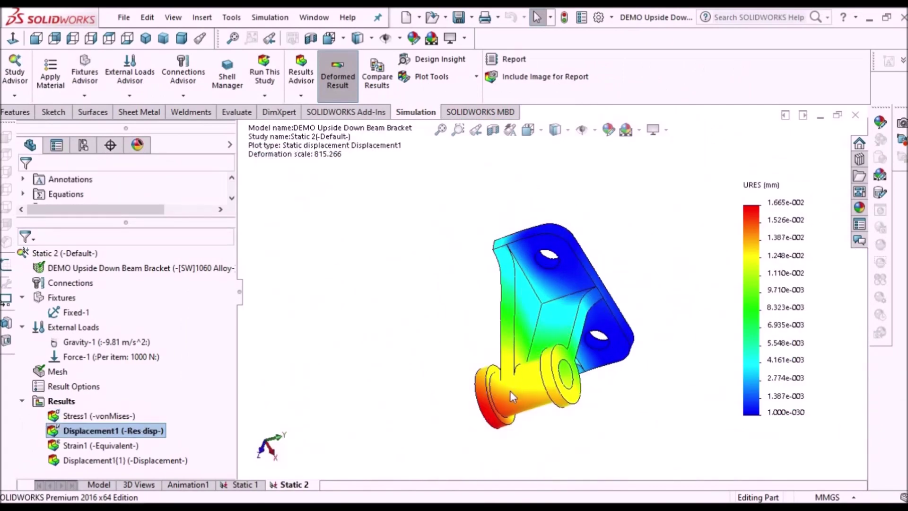
middle_drag(513, 397, 582, 434)
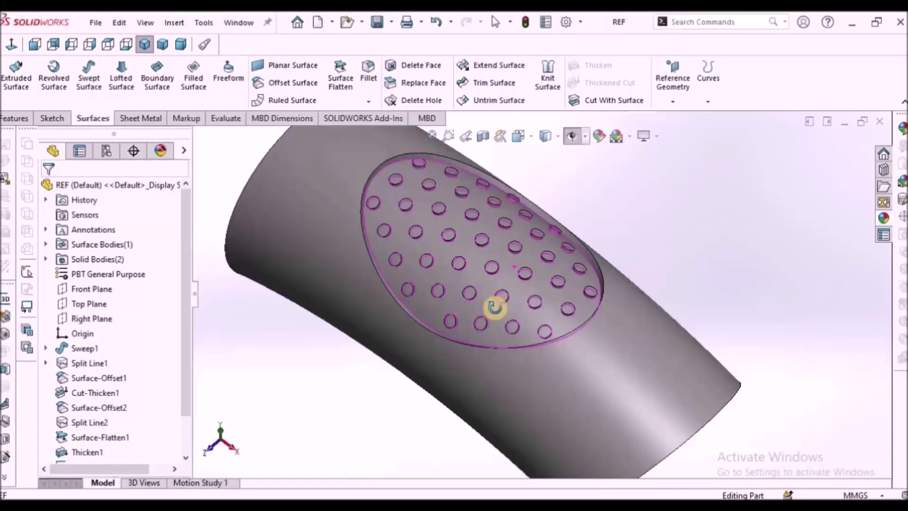
middle_drag(492, 304, 601, 293)
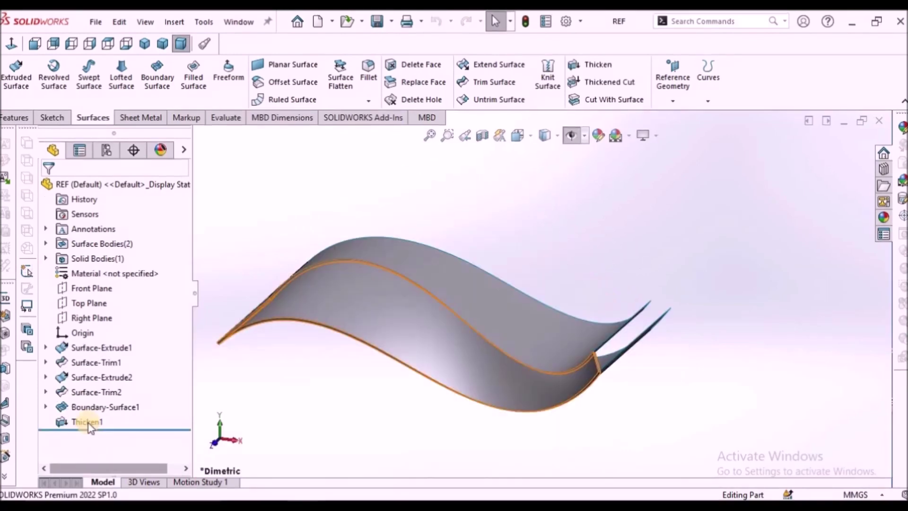
right_click(87, 420)
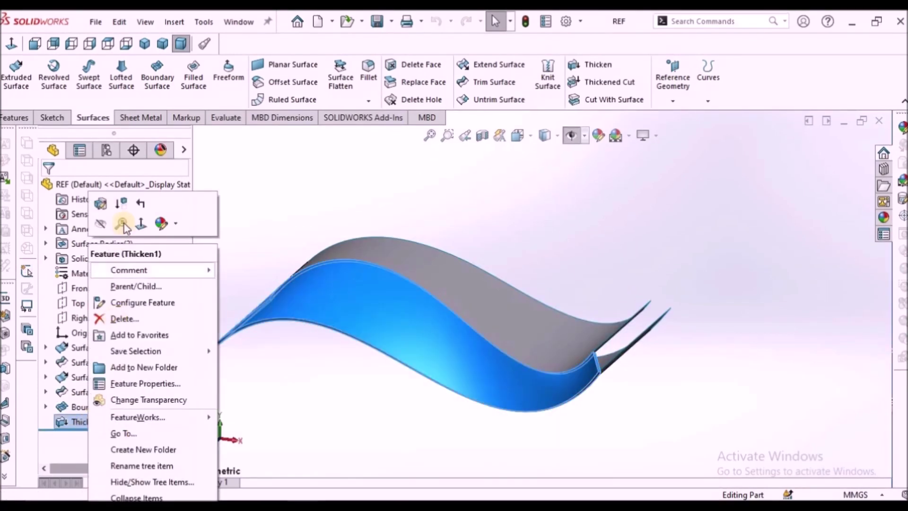
click(100, 226)
middle_drag(485, 277, 490, 294)
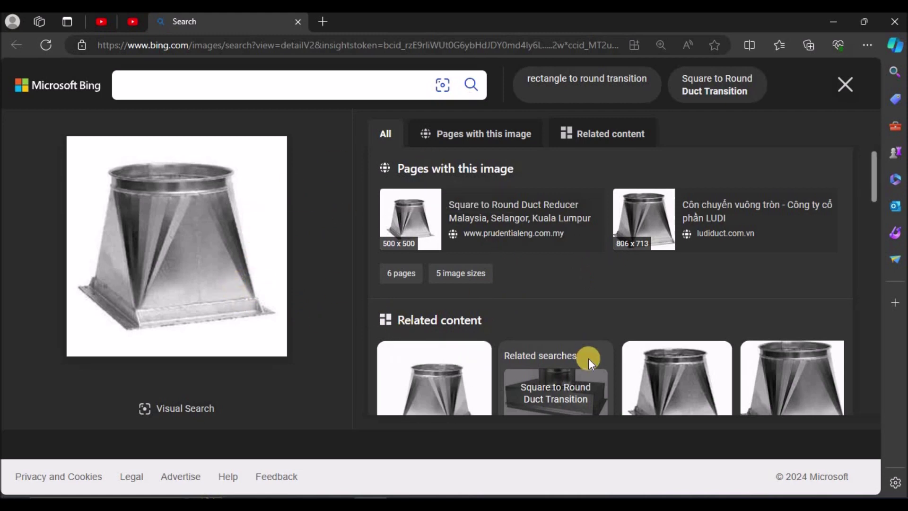
Scroll through the Bing image results of square-to-round duct transitions
scroll(590, 354, down, 5)
scroll(590, 355, down, 4)
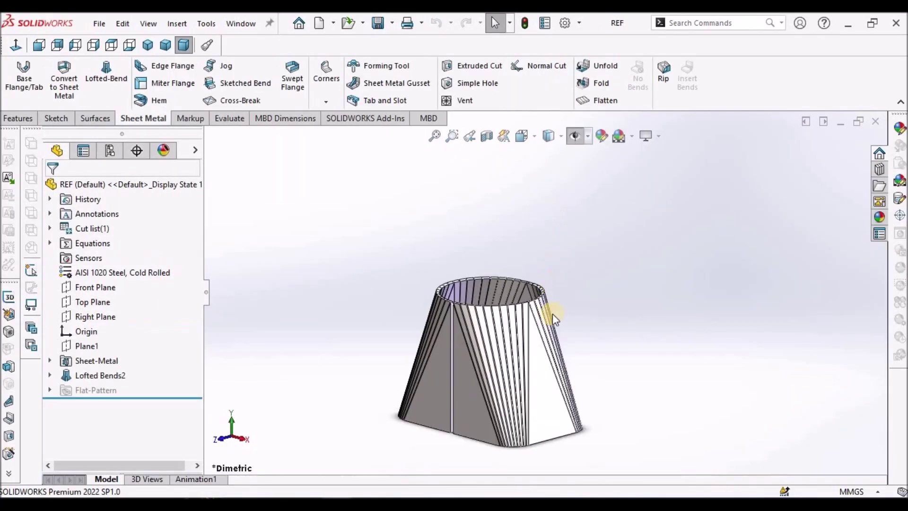
Inspect the REF part from all sides in Shaded and Shaded With Edges styles, ending in Dimetric view
middle_drag(554, 318, 619, 307)
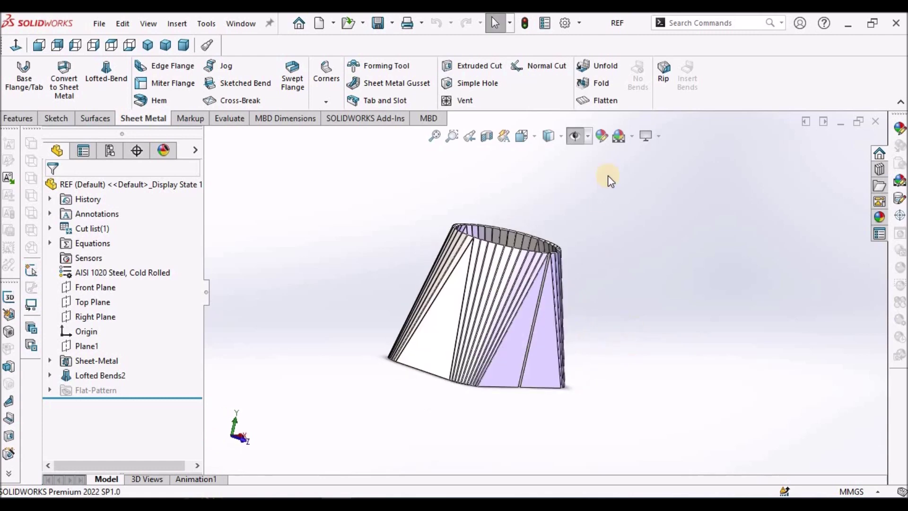
click(554, 140)
click(549, 166)
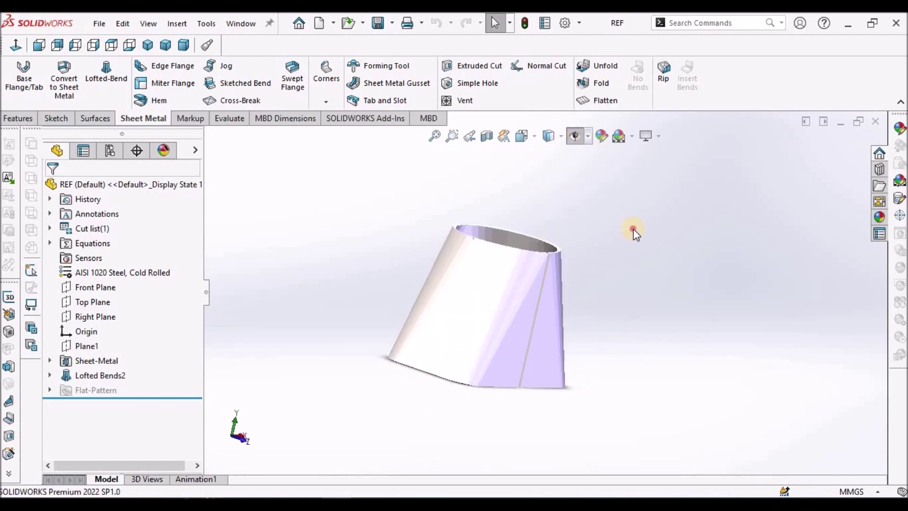
middle_drag(595, 275, 564, 171)
click(560, 141)
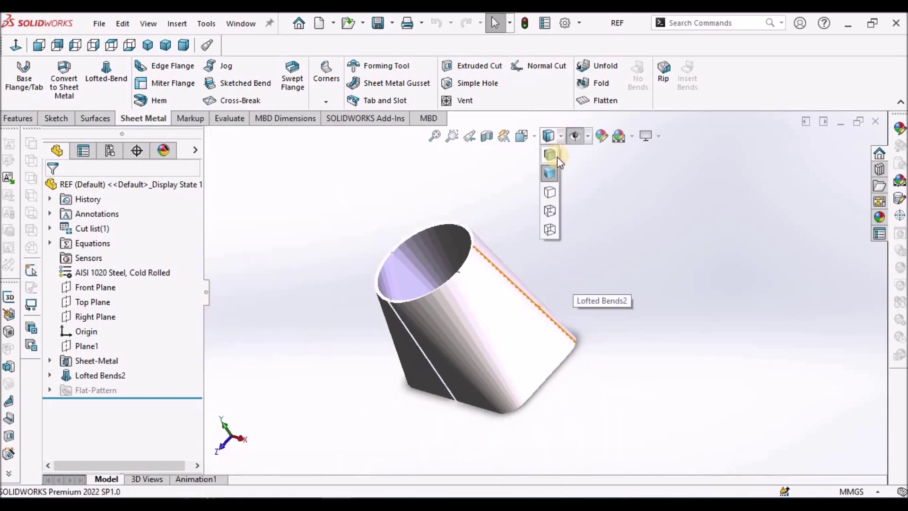
click(557, 157)
click(186, 46)
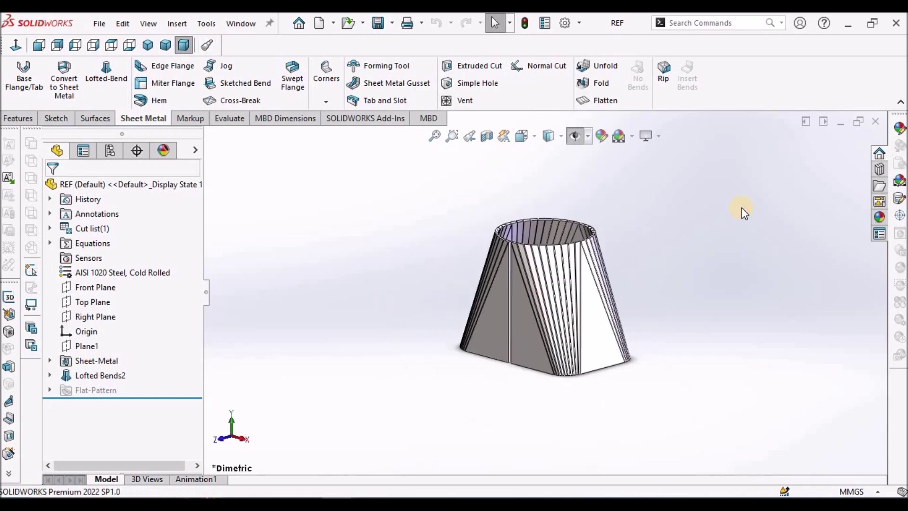
click(241, 23)
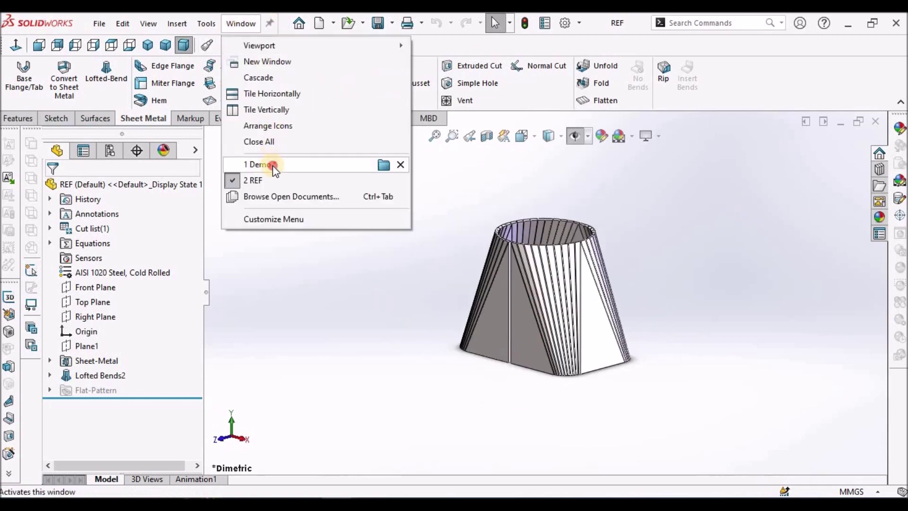
Switch to the Demo part and start a sketch on the Top Plane
click(617, 225)
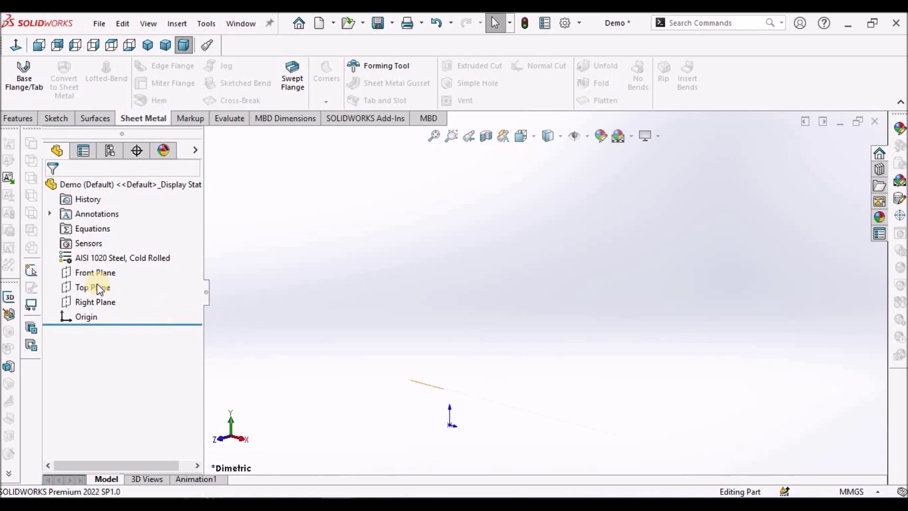
click(93, 287)
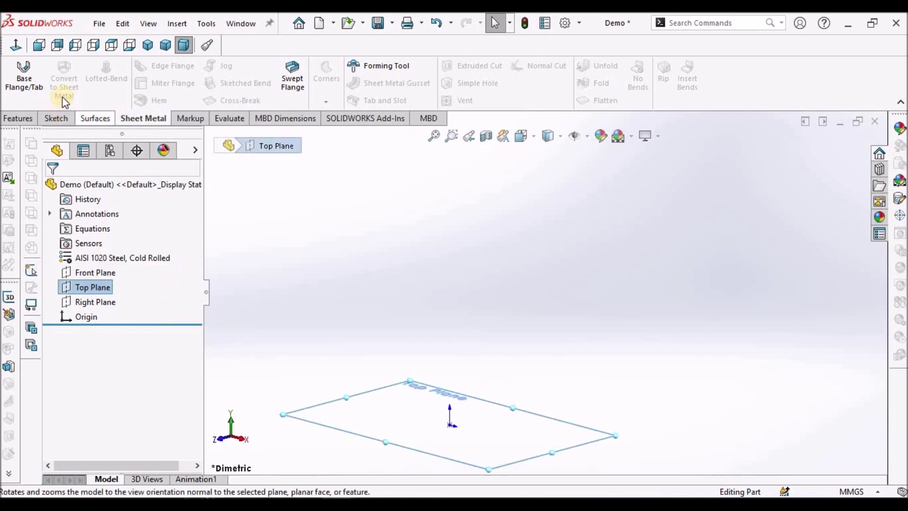
click(56, 118)
click(108, 81)
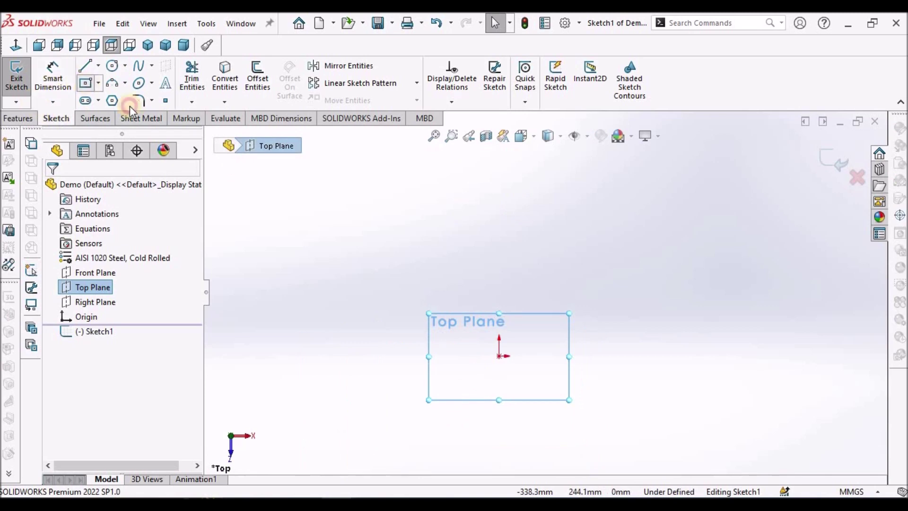
Draw a centre rectangle around the origin and begin dimensioning its bottom edge
mouse_move(499, 356)
mouse_down()
mouse_move(577, 318)
mouse_move(573, 290)
mouse_up()
right_click(367, 239)
click(381, 249)
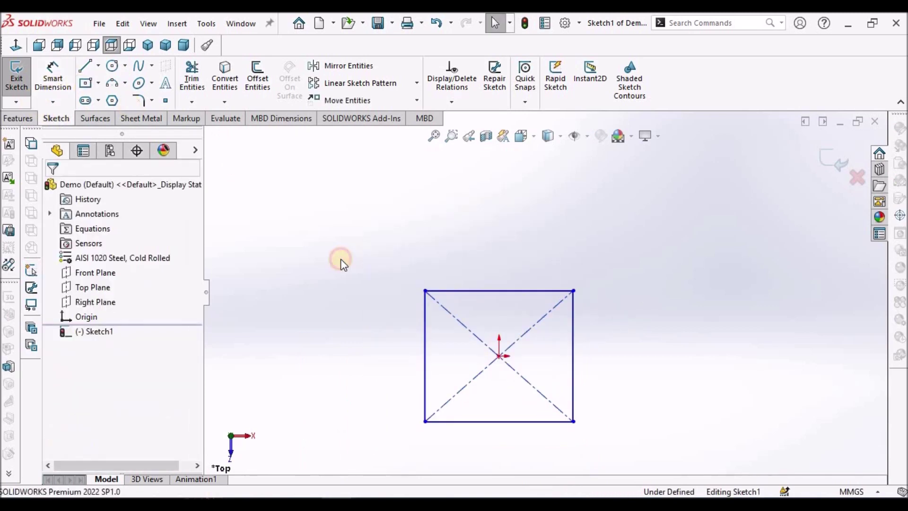
click(34, 66)
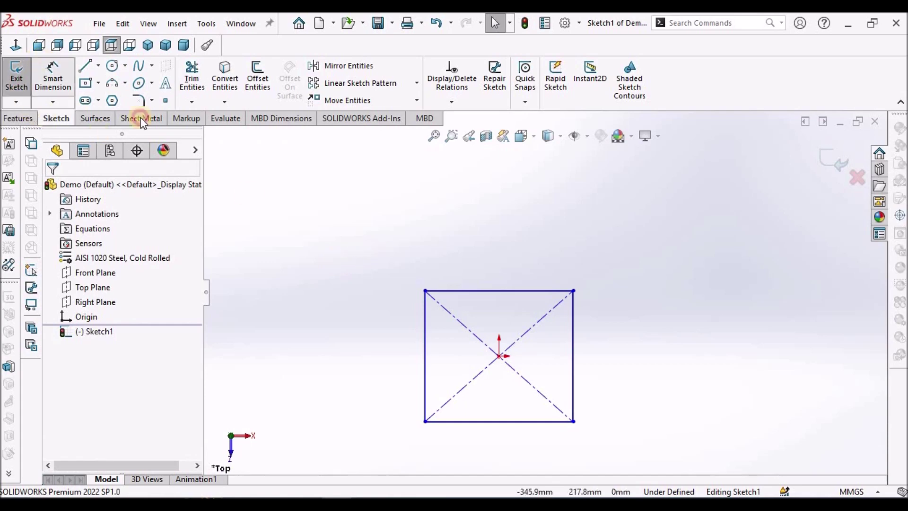
scroll(501, 331, up, 3)
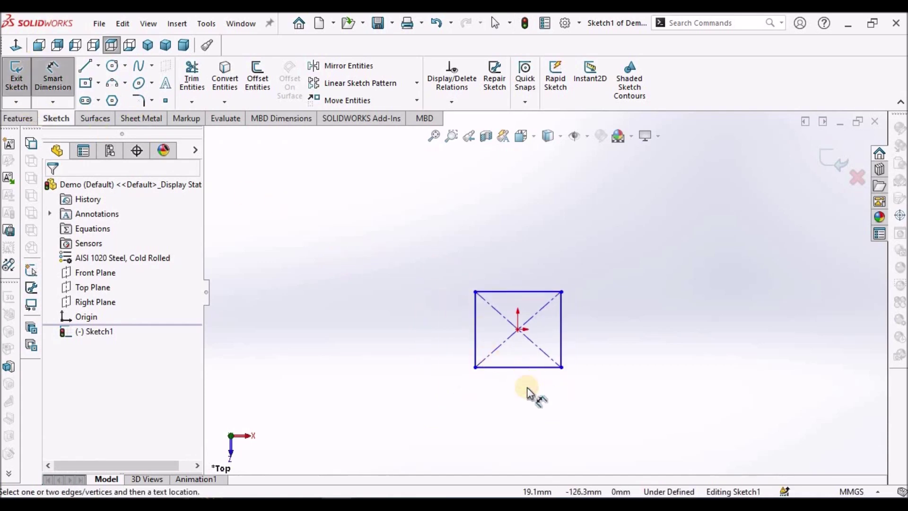
click(533, 367)
Set the rectangle's width dimension to 100 mm
click(521, 387)
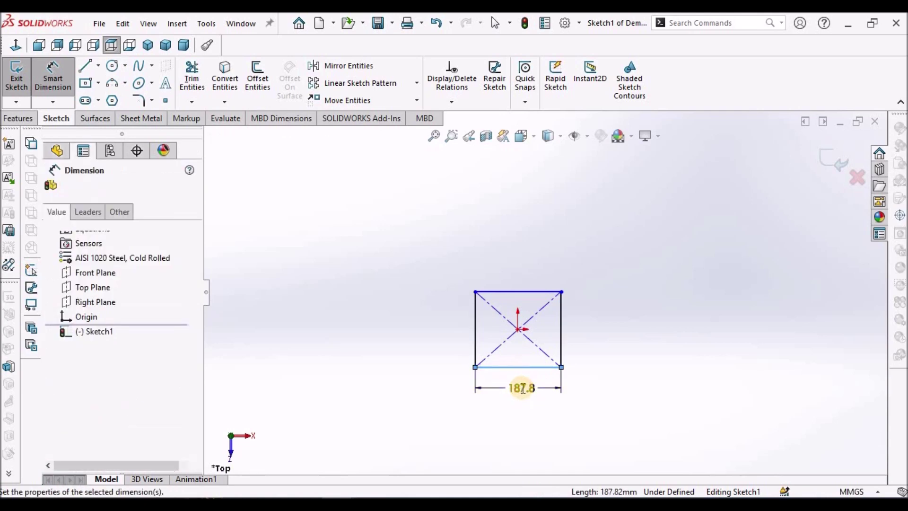
text(100)
key(Return)
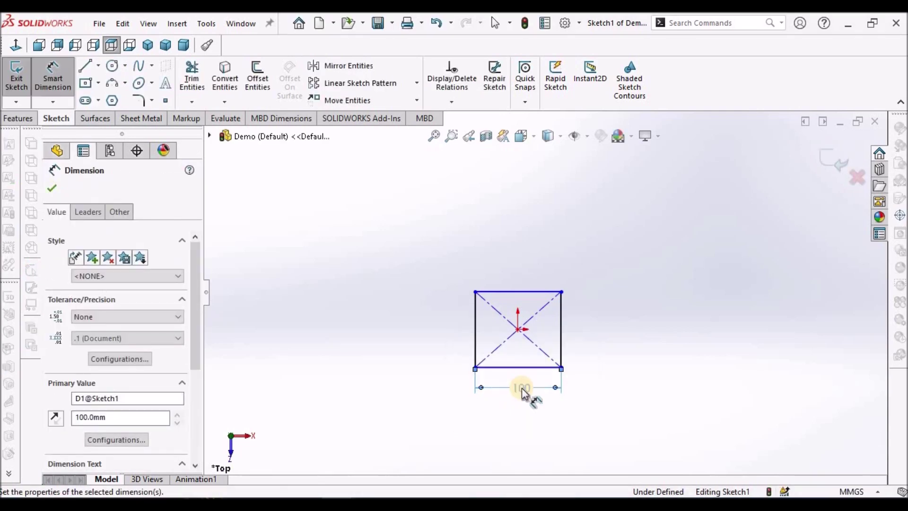
click(644, 362)
Set the rectangle's height dimension to 60 mm, fully defining the sketch
scroll(639, 361, down, 1)
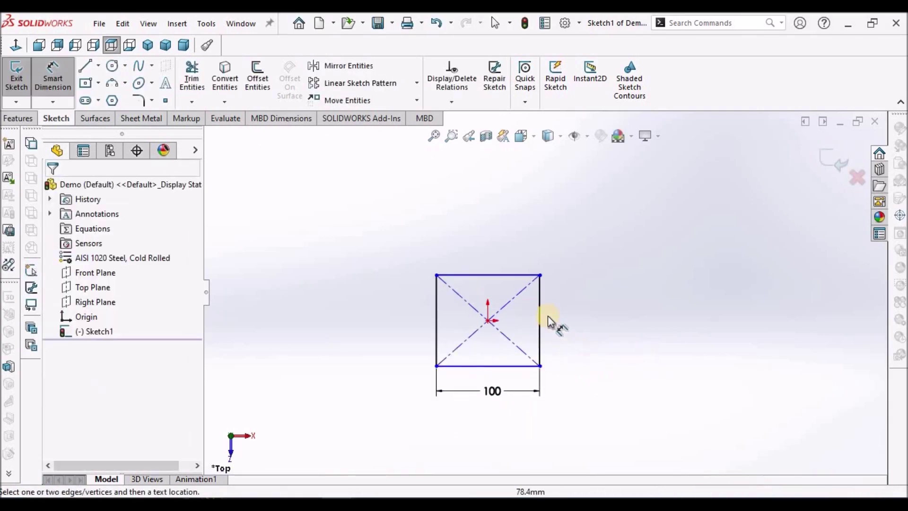
click(584, 308)
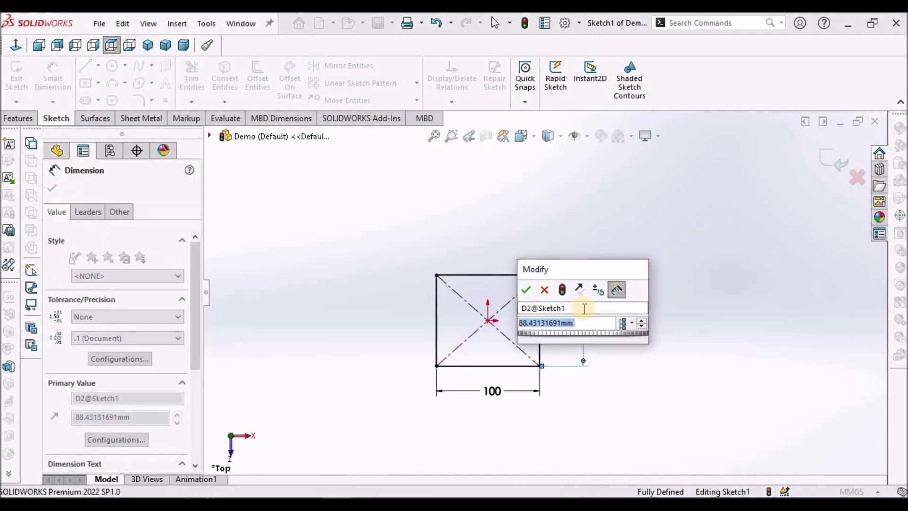
text(100)
key(Return)
click(455, 229)
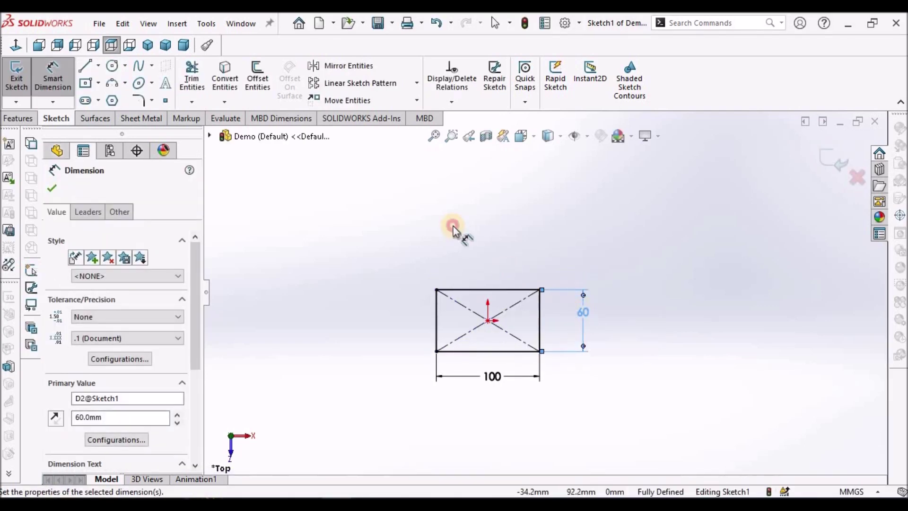
right_click(455, 229)
click(485, 268)
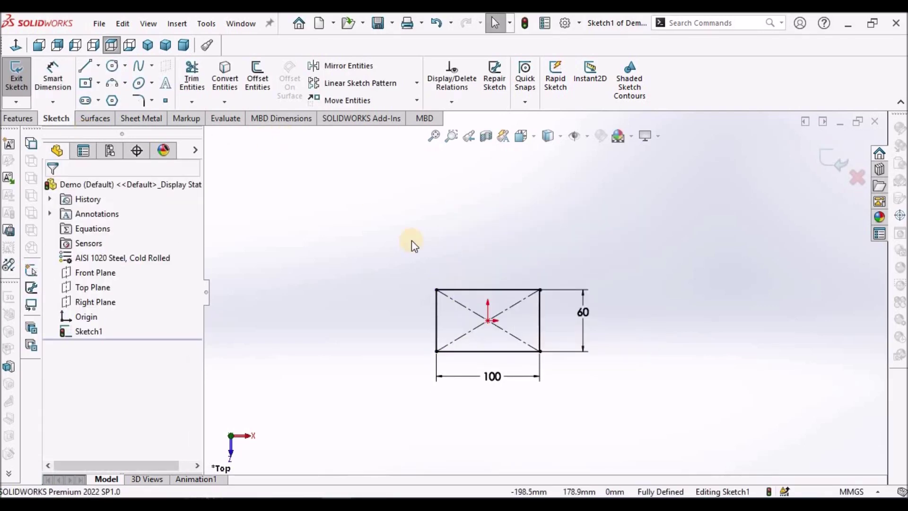
scroll(503, 299, up, 2)
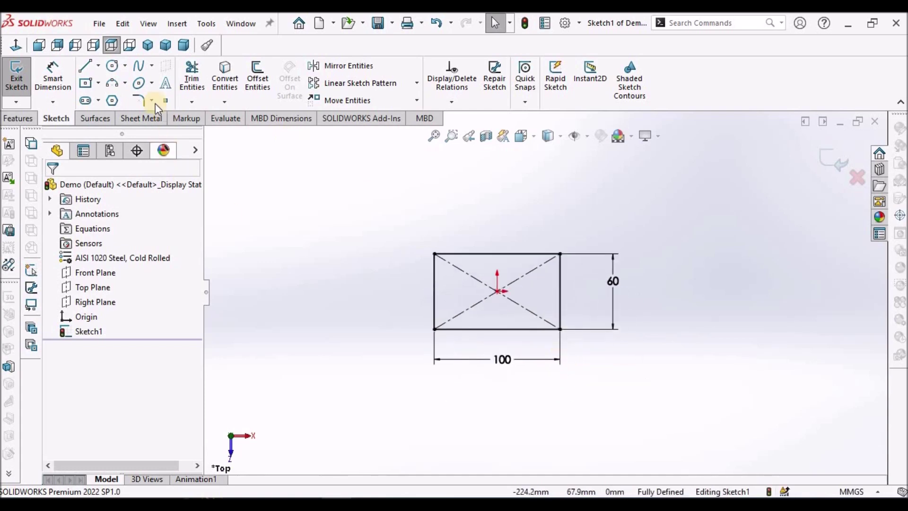
Round all four rectangle corners with R10 sketch fillets
click(139, 100)
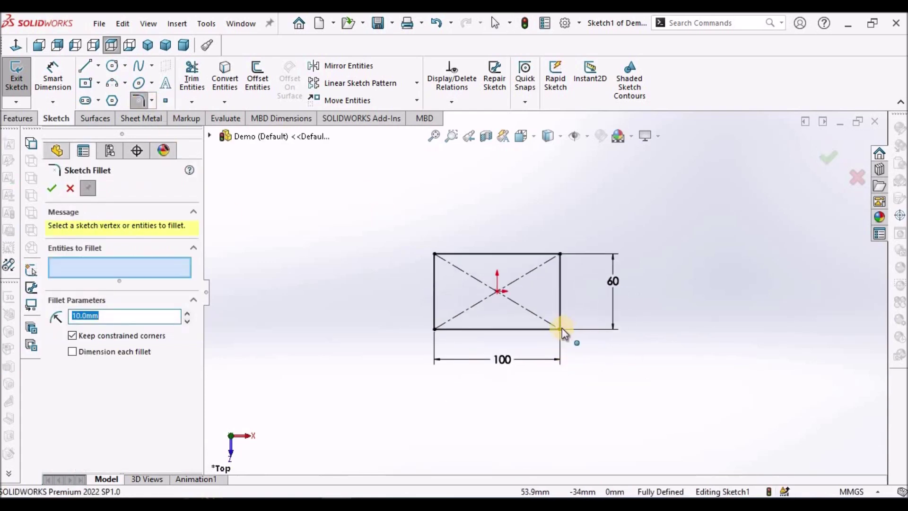
click(558, 328)
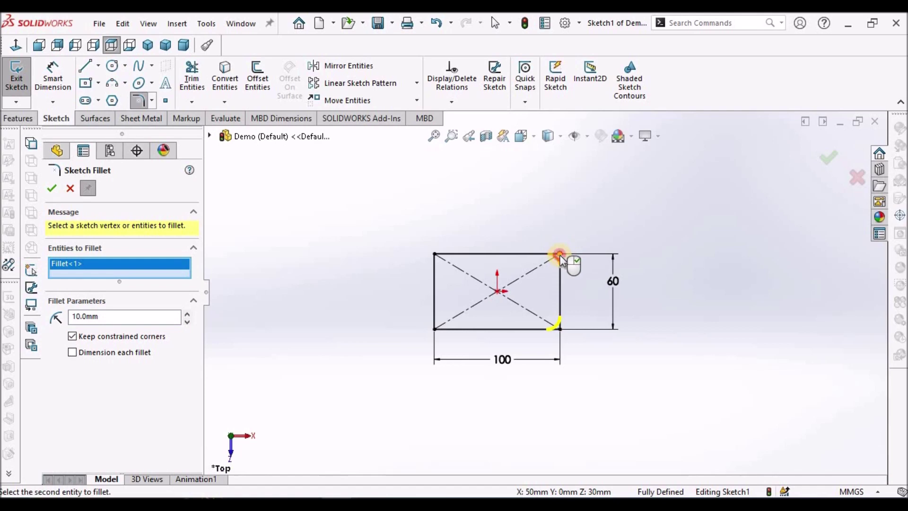
click(560, 255)
click(434, 254)
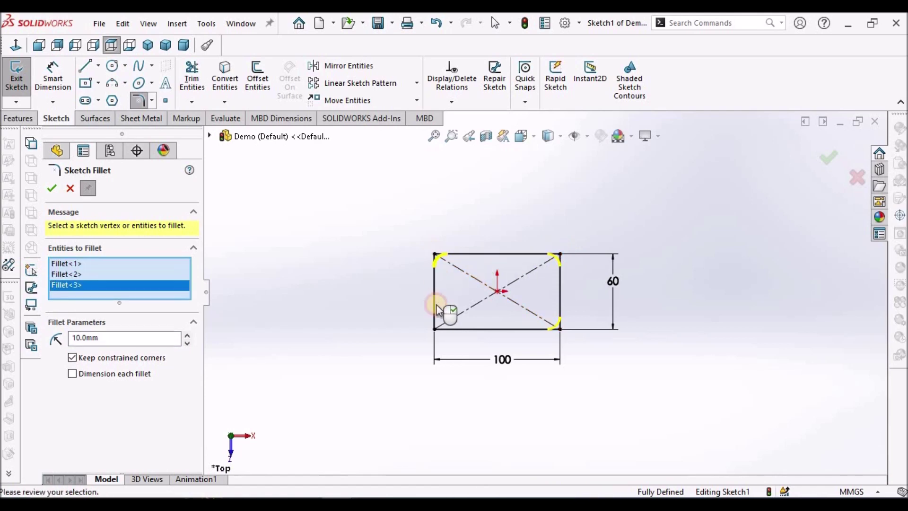
click(434, 328)
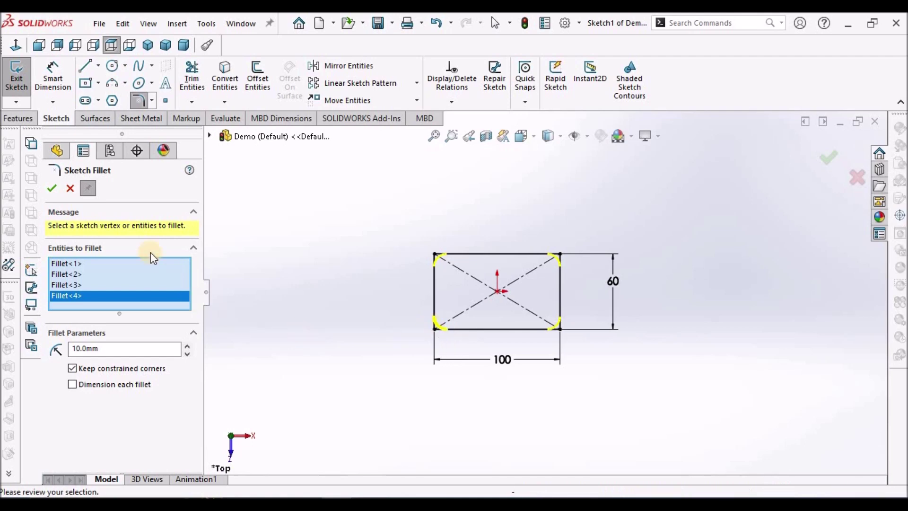
click(51, 188)
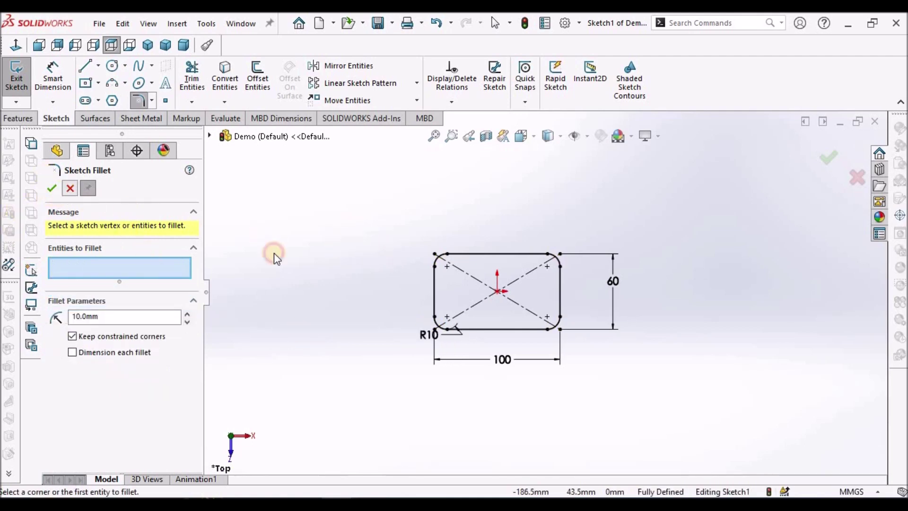
key(Escape)
scroll(485, 307, down, 5)
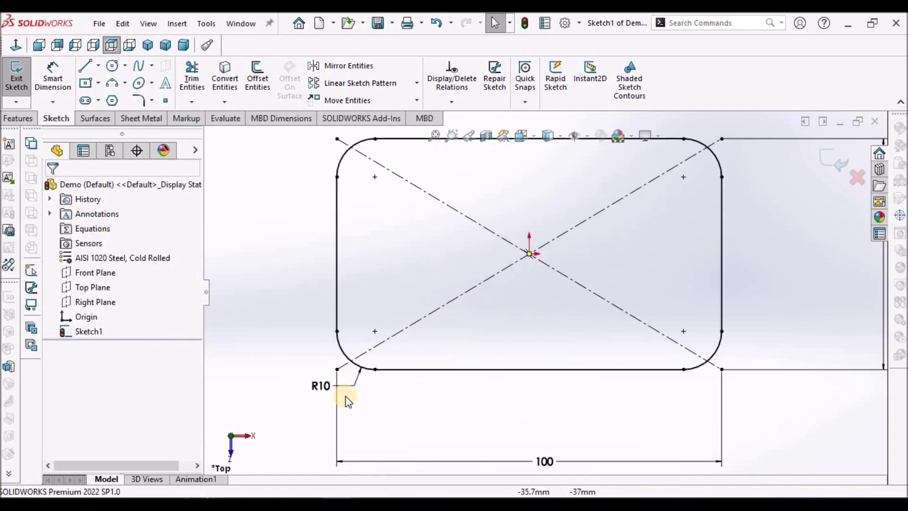
click(290, 378)
Draw a centerline from the origin to the bottom edge's midpoint
click(451, 265)
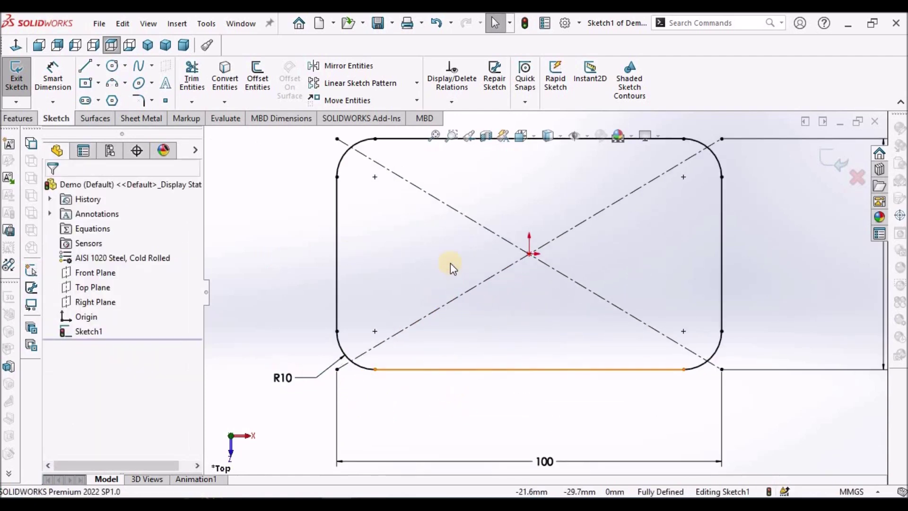
scroll(544, 292, up, 4)
click(99, 68)
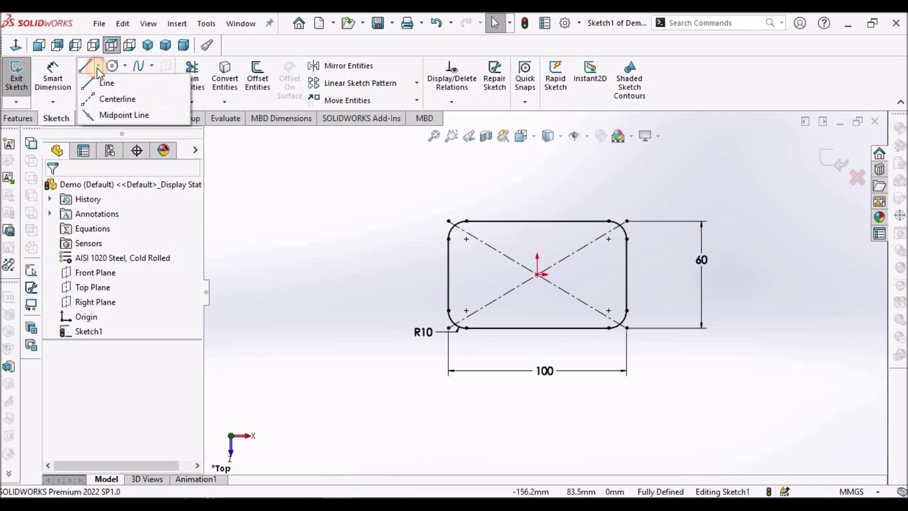
click(118, 97)
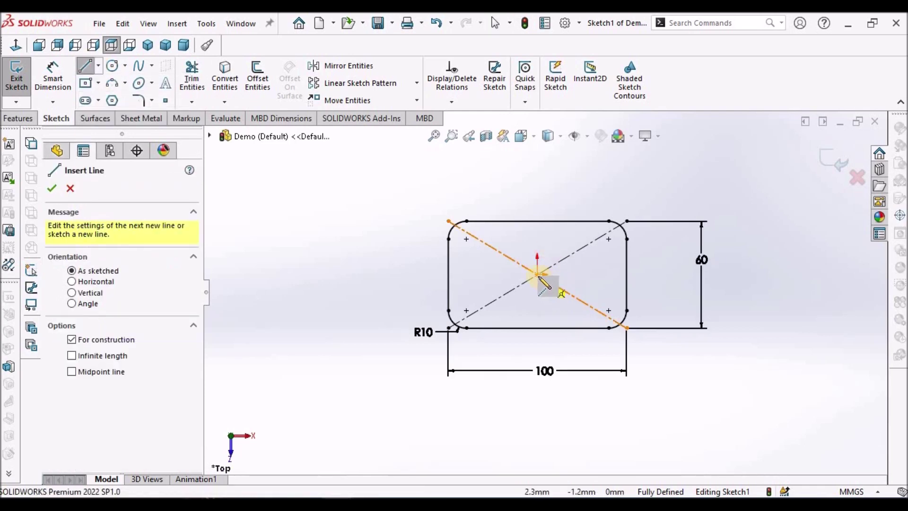
click(537, 274)
scroll(539, 334, down, 3)
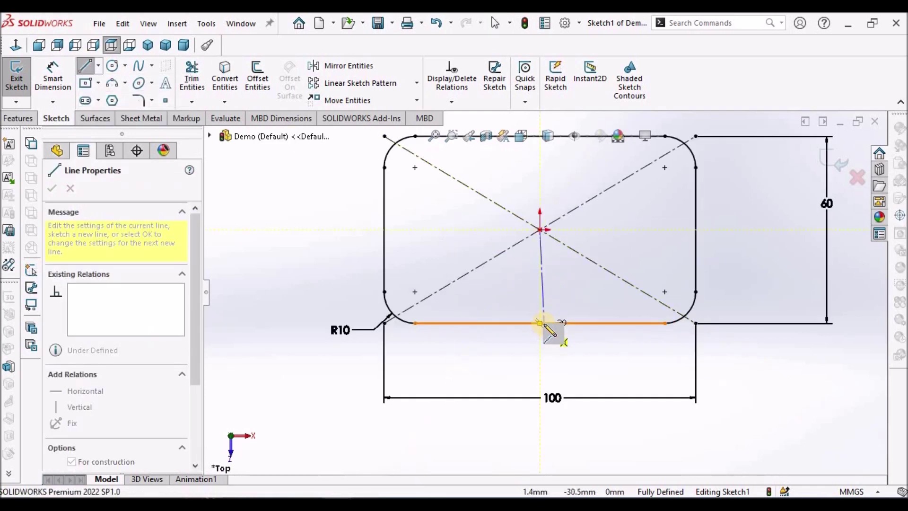
click(539, 323)
right_click(473, 242)
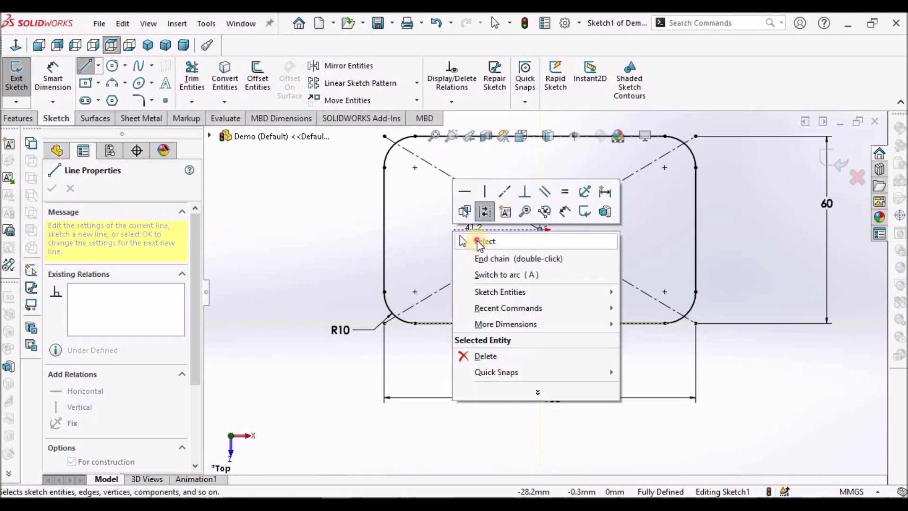
click(470, 239)
scroll(605, 331, down, 2)
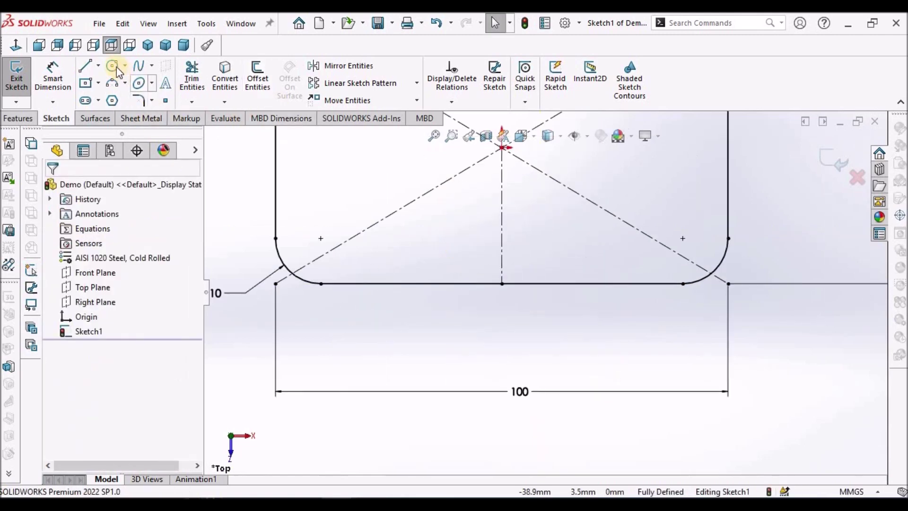
Sketch a circle centred on the bottom edge's midpoint
click(502, 283)
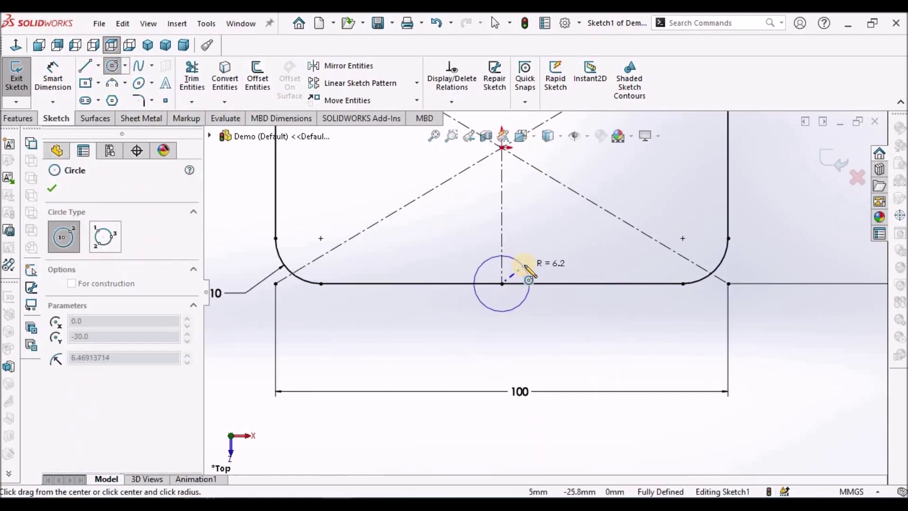
click(524, 264)
right_click(572, 317)
click(583, 318)
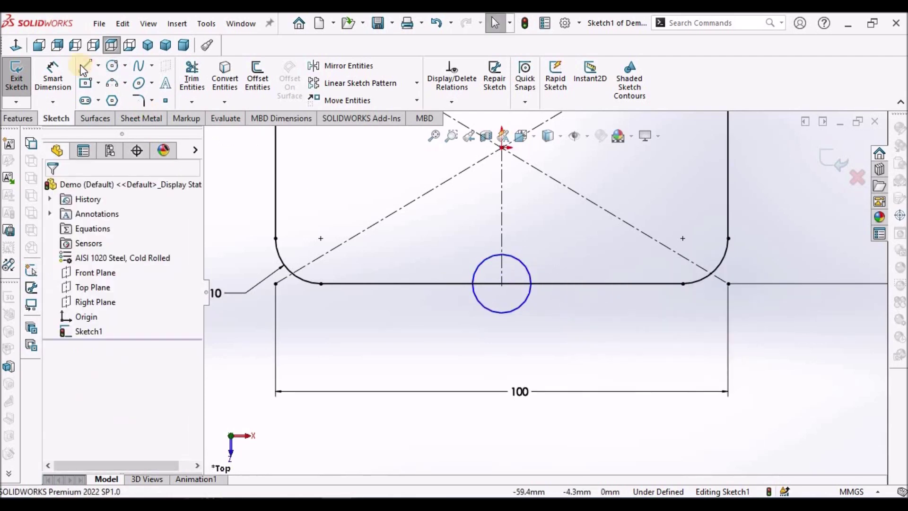
Dimension the small circle's diameter to 2 mm
click(55, 71)
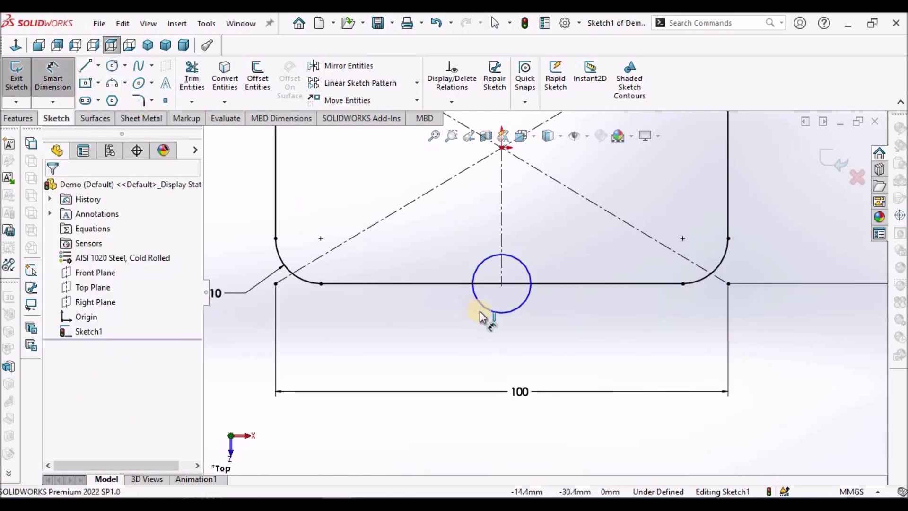
click(519, 312)
click(562, 346)
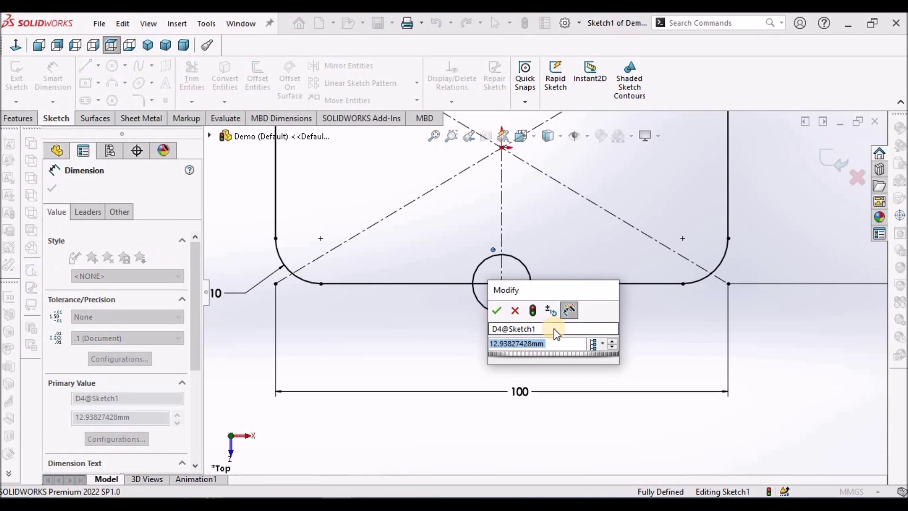
text(2)
key(Return)
scroll(520, 306, up, 3)
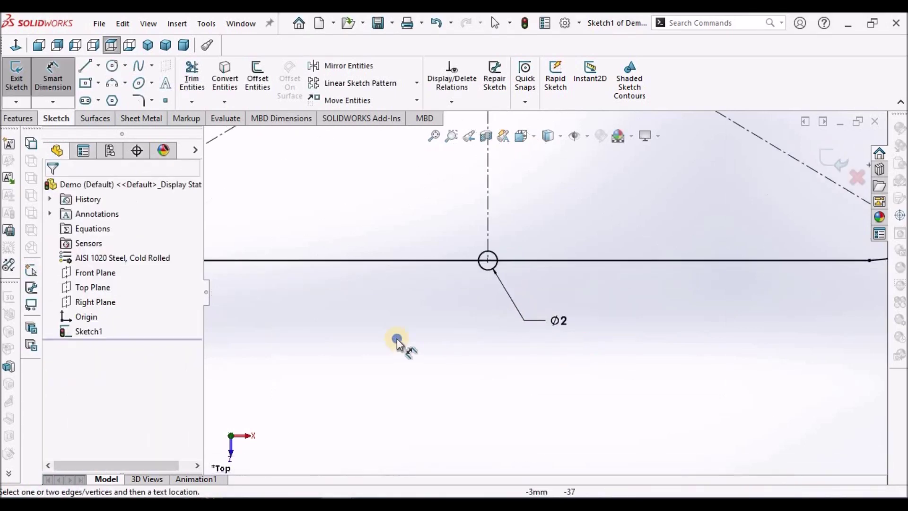
right_click(398, 343)
click(427, 379)
scroll(463, 274, up, 2)
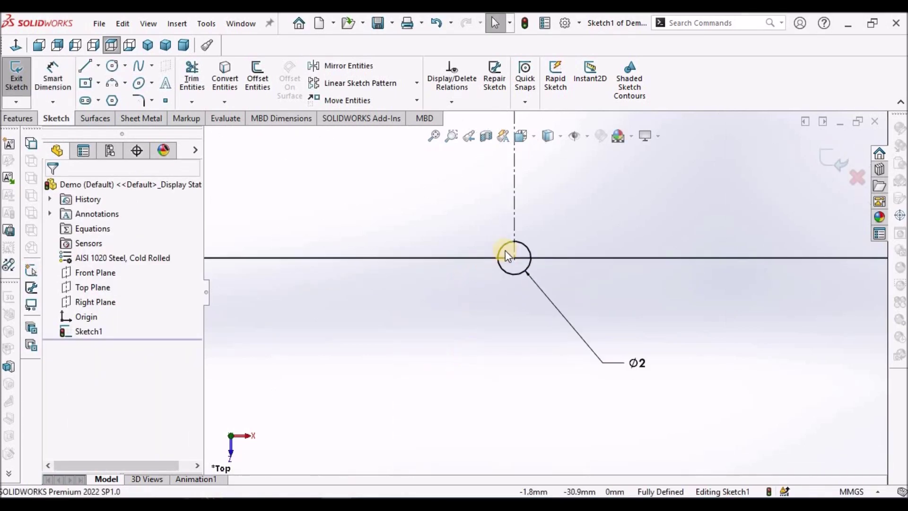
scroll(543, 251, up, 4)
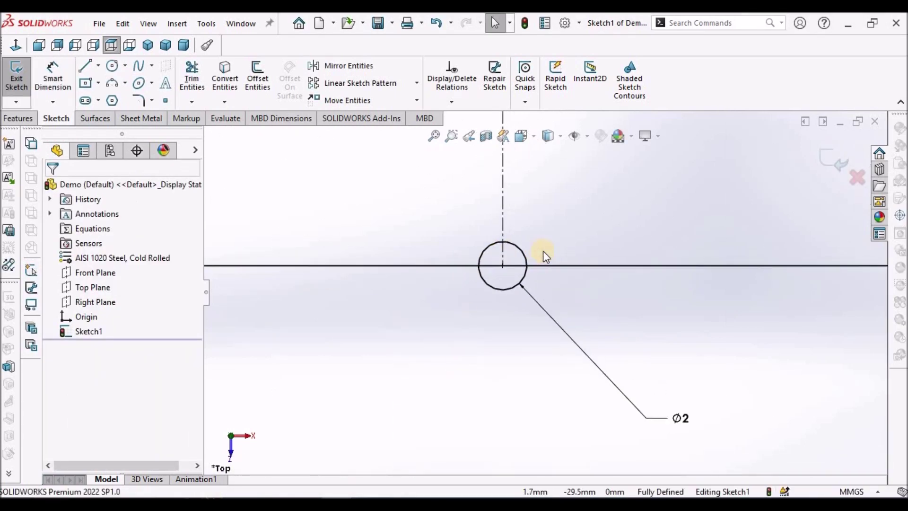
Power-trim the bottom edge segment inside the Ø2 circle
click(202, 83)
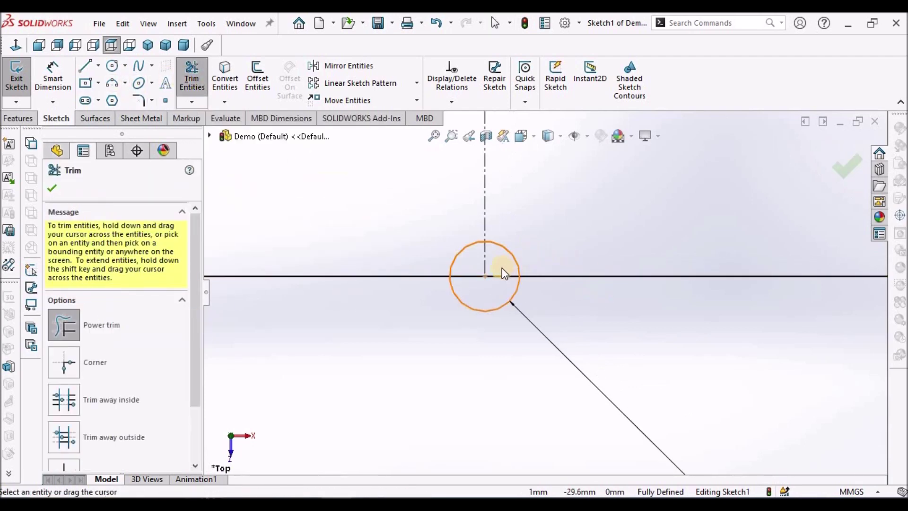
mouse_move(498, 270)
mouse_down()
mouse_move(496, 289)
mouse_move(464, 273)
mouse_up()
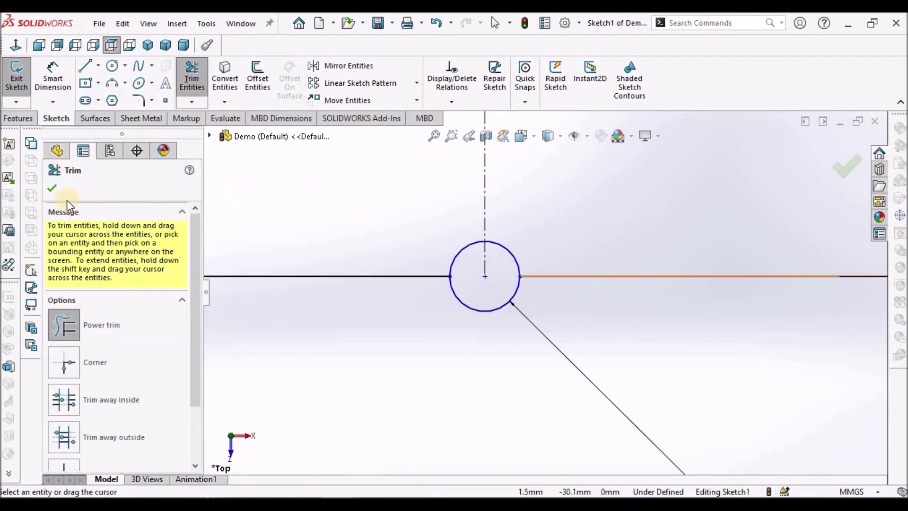
key(Escape)
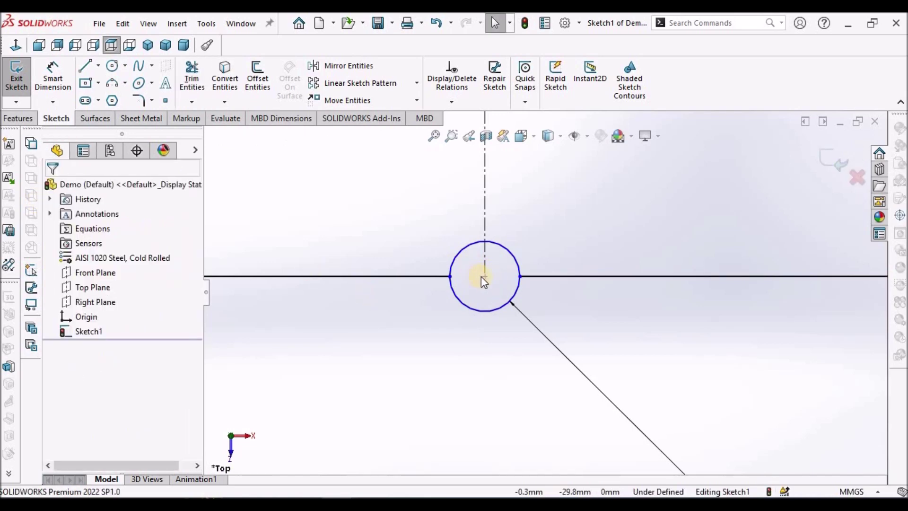
click(481, 277)
Draw a centerline across the circle's diameter and snap the circle centre to its midpoint
click(99, 66)
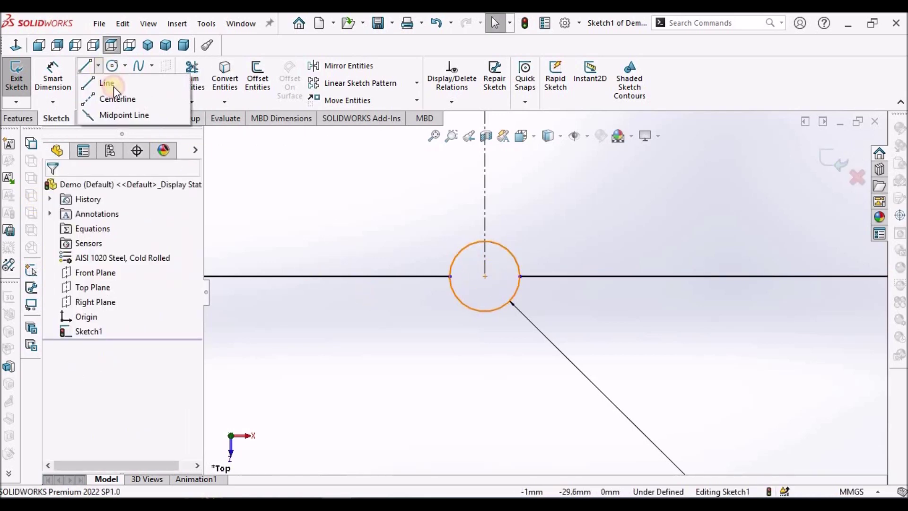
click(111, 94)
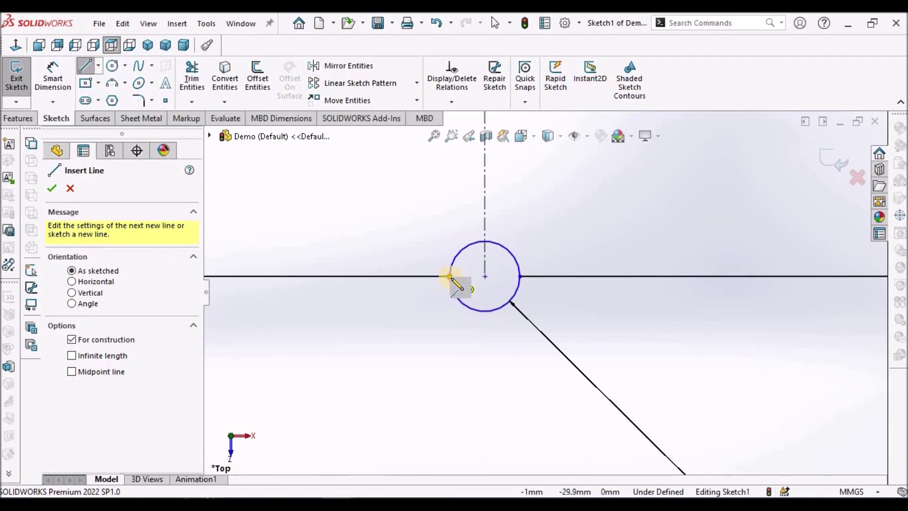
drag(450, 277, 520, 276)
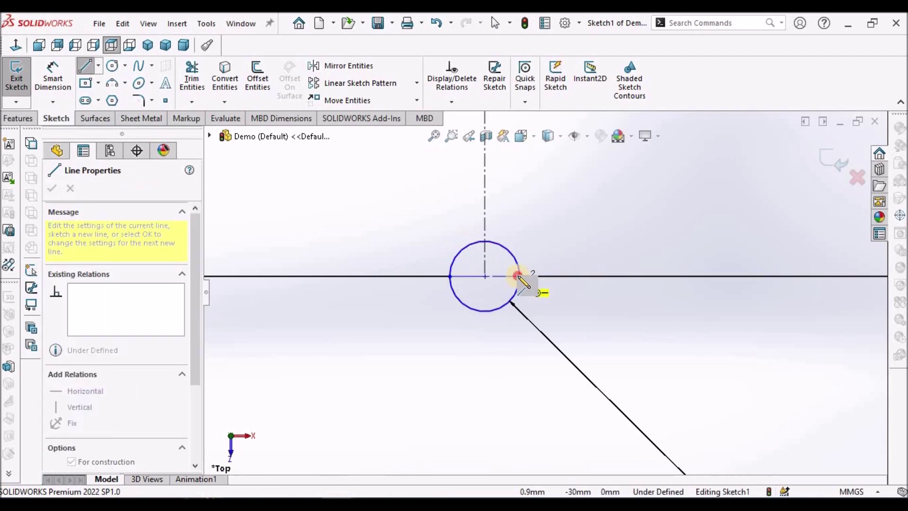
right_click(560, 208)
click(561, 234)
key(Escape)
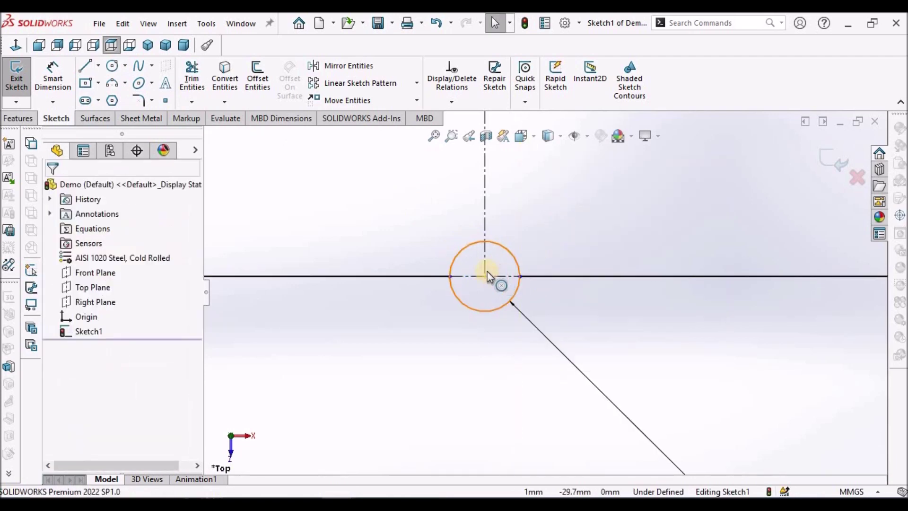
scroll(489, 277, up, 8)
mouse_move(497, 285)
mouse_down()
mouse_move(498, 273)
mouse_move(495, 290)
mouse_up()
click(496, 320)
Convert the Ø2 circle to construction geometry
scroll(496, 320, down, 5)
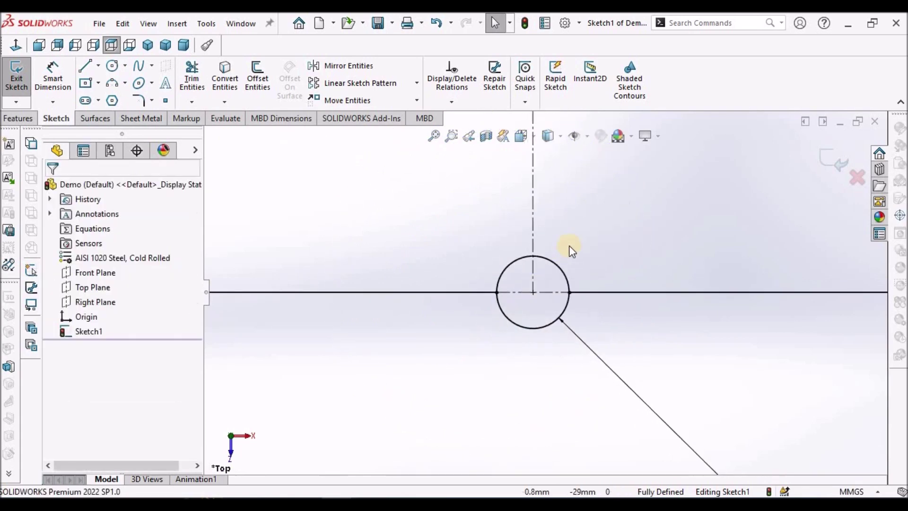
scroll(536, 358, down, 3)
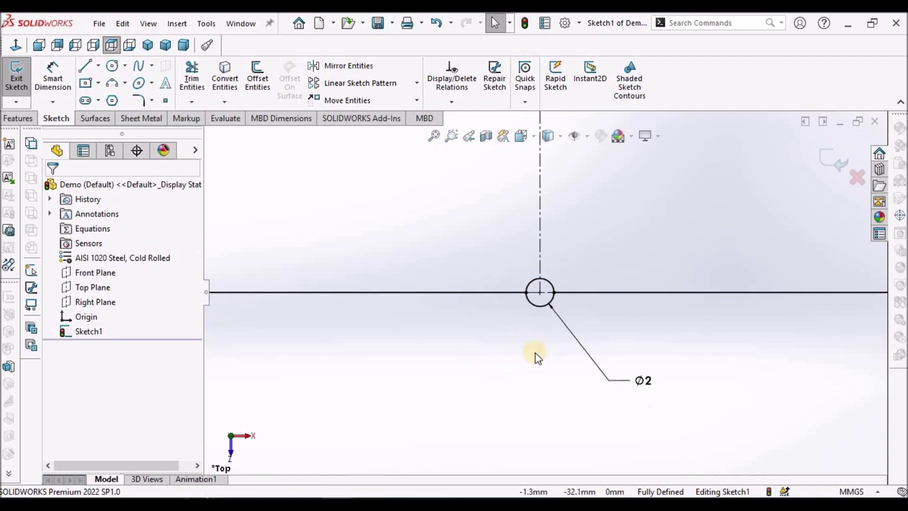
click(548, 304)
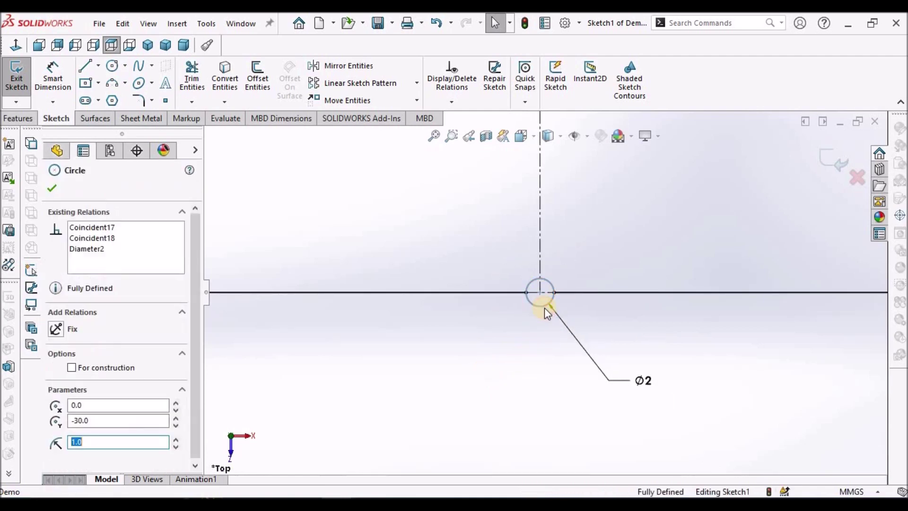
click(72, 367)
key(Escape)
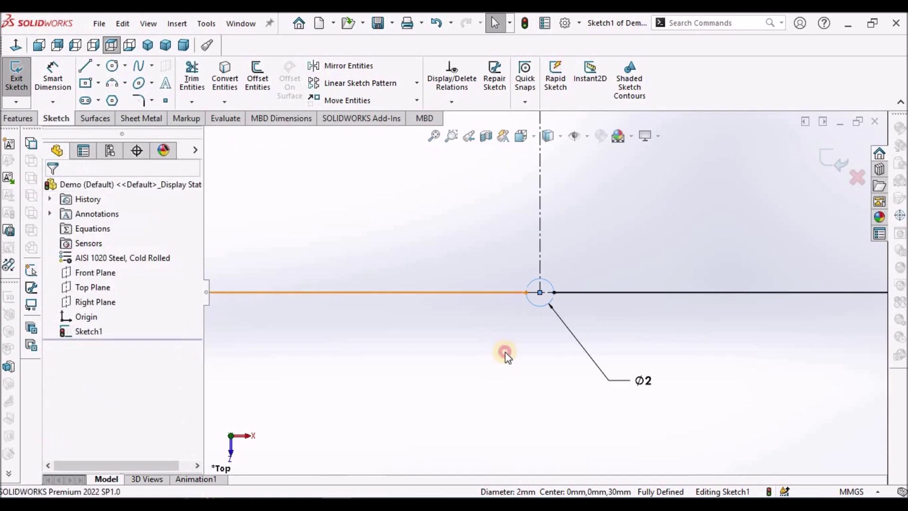
scroll(588, 330, down, 5)
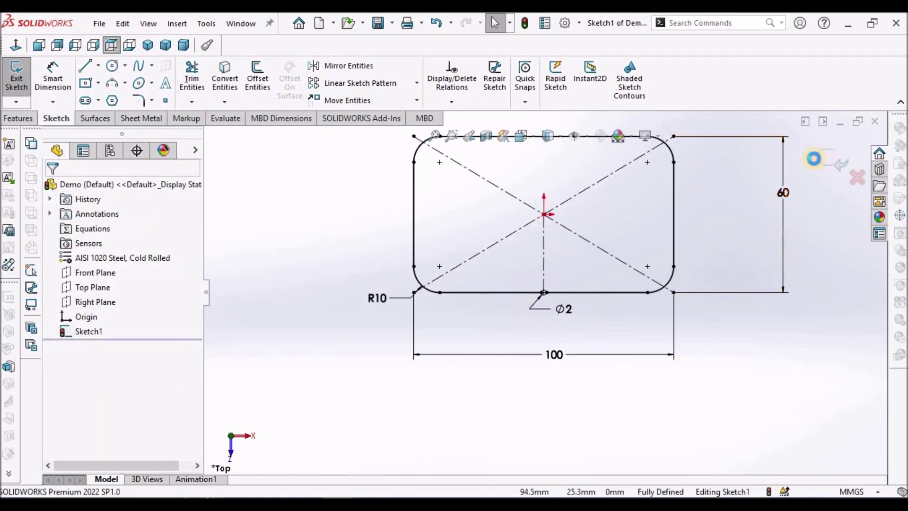
Exit Sketch1, switch to Dimetric view and select the Top Plane
click(813, 158)
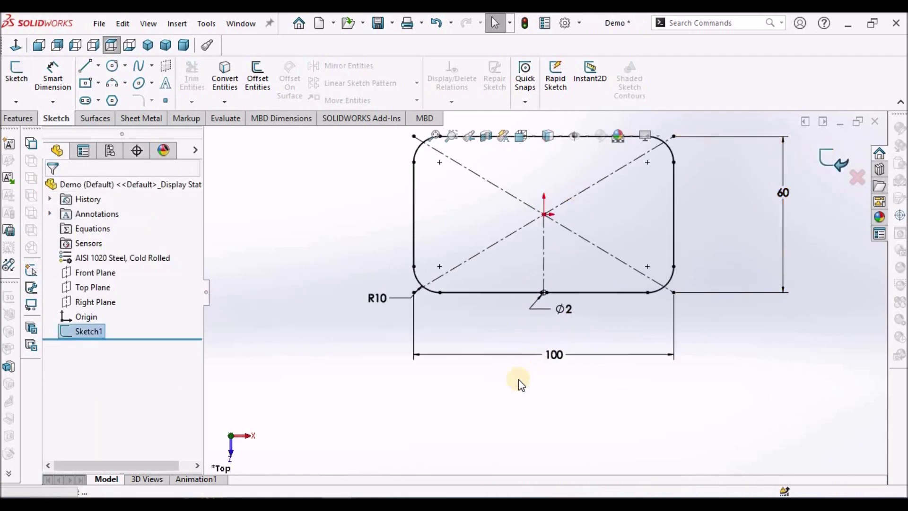
click(187, 45)
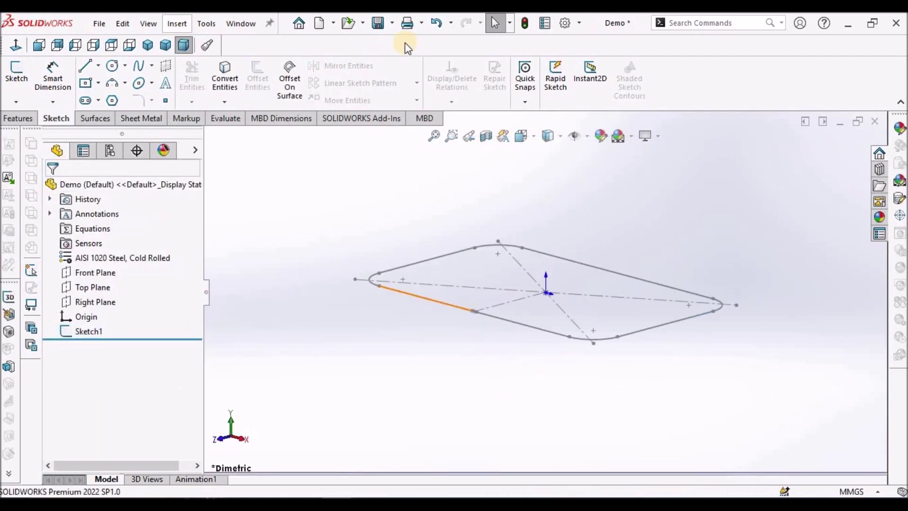
click(98, 289)
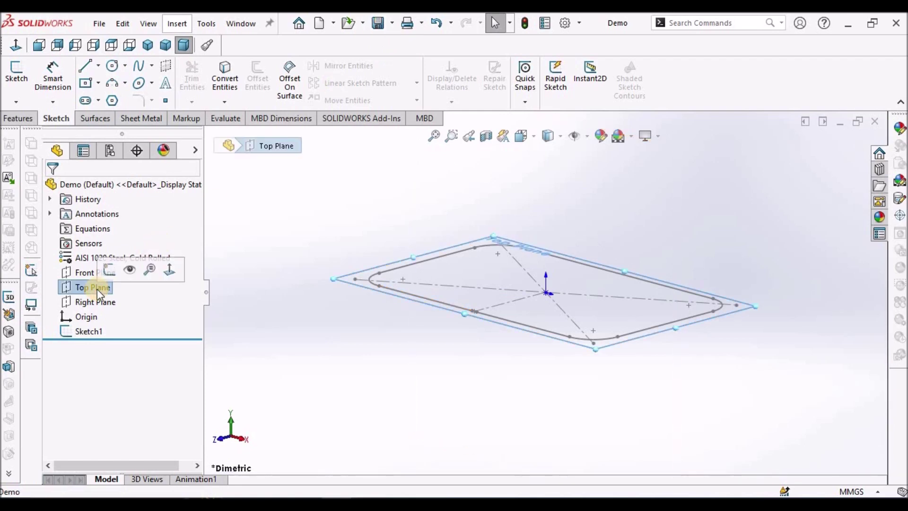
Create reference plane Plane1 offset 80 mm from the Top Plane
click(23, 120)
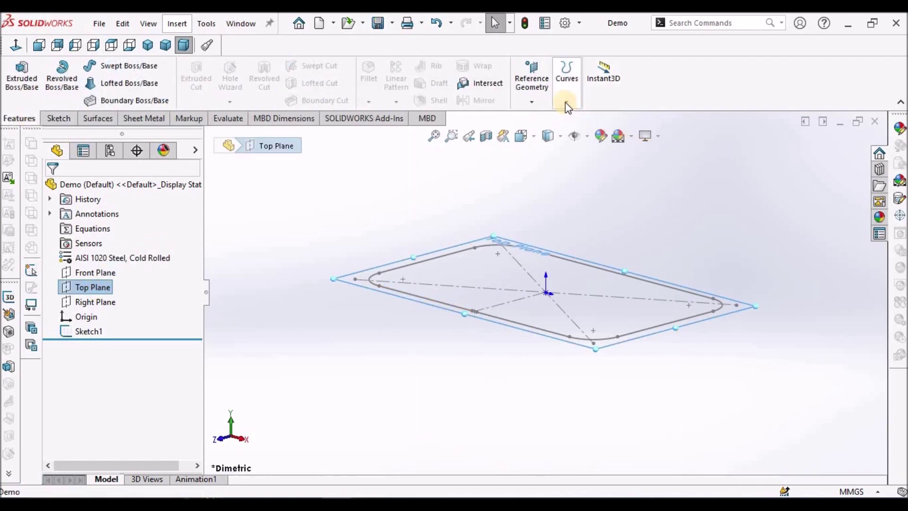
click(532, 102)
click(539, 116)
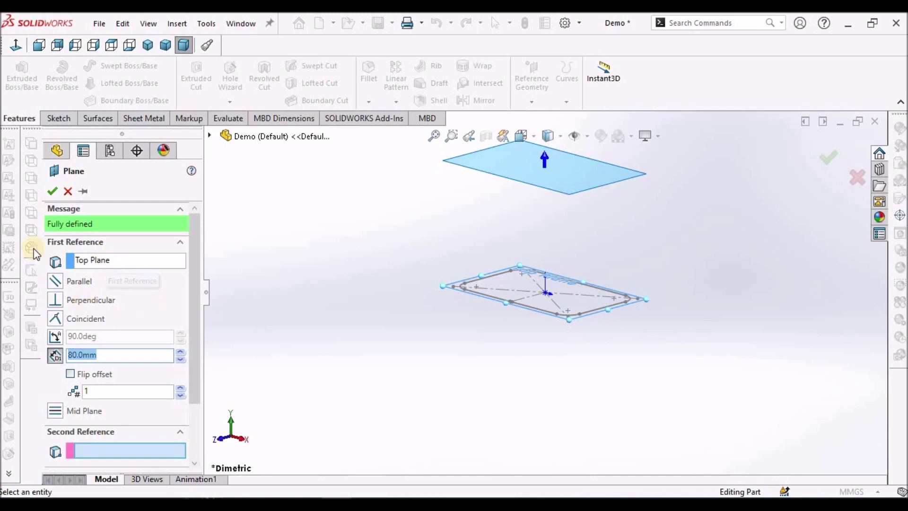
click(51, 190)
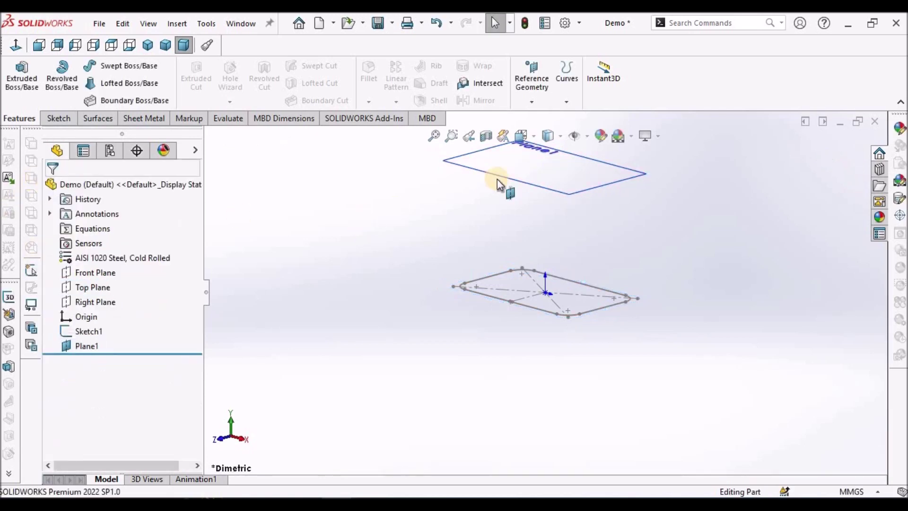
click(524, 167)
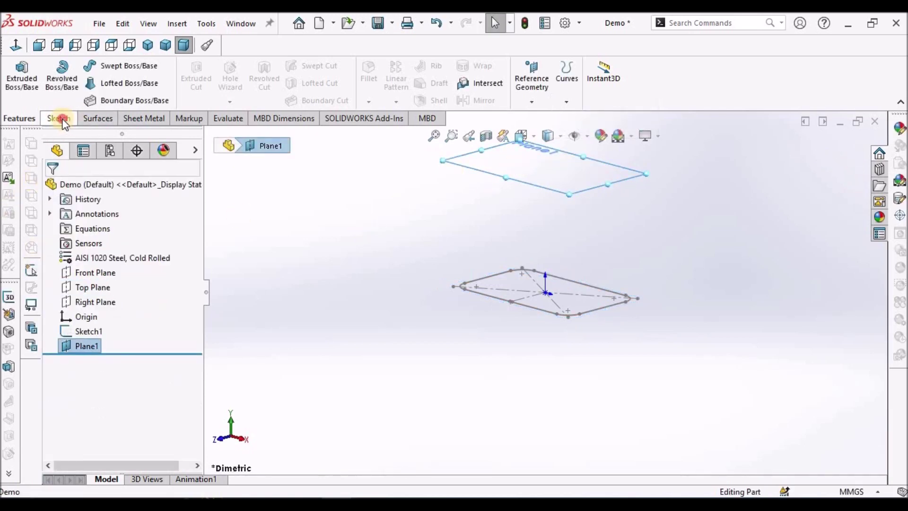
Start a sketch on Plane1 and draw a circle centred on the origin
click(59, 119)
click(22, 71)
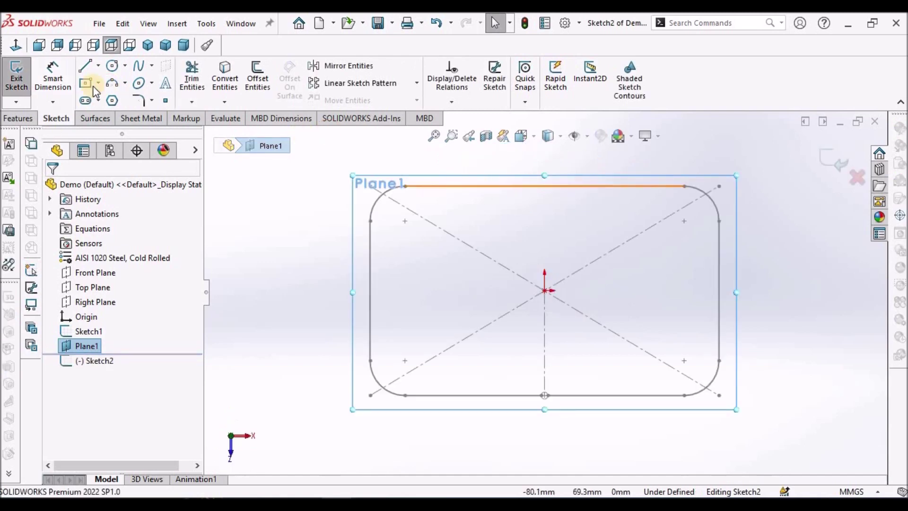
click(112, 65)
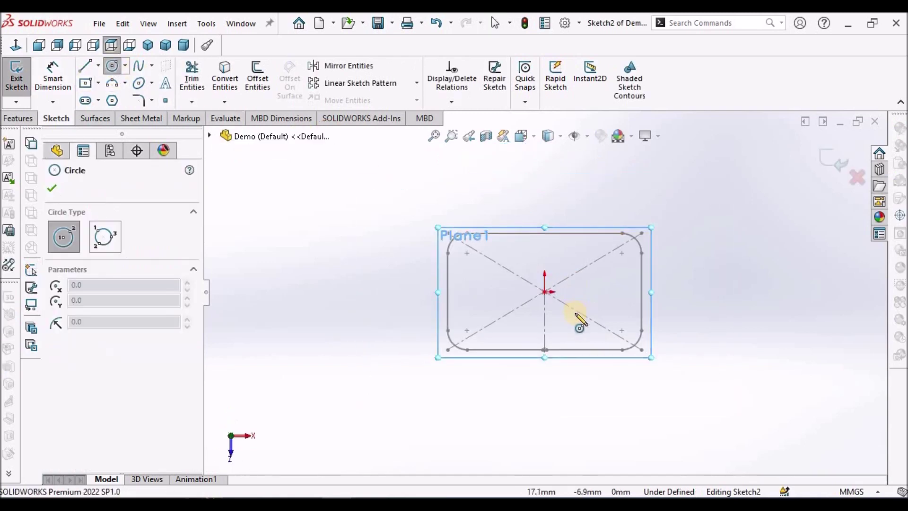
click(545, 292)
click(631, 235)
right_click(701, 213)
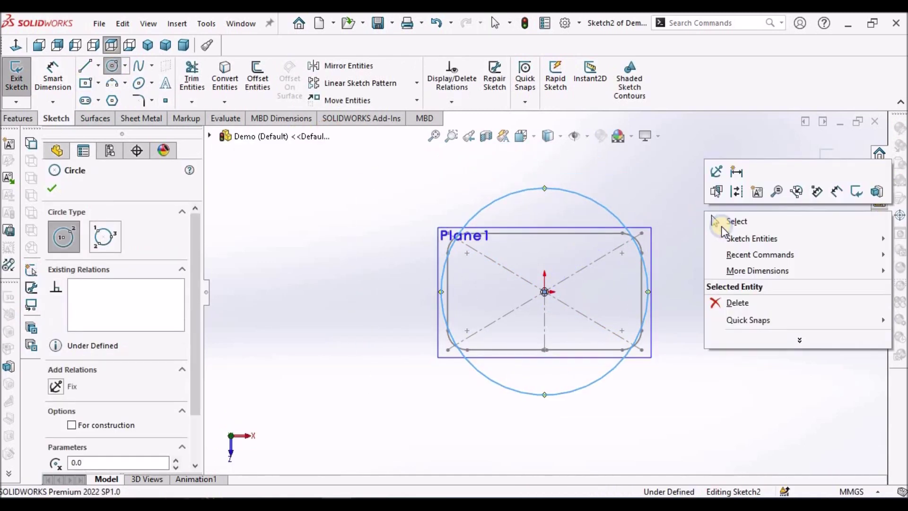
click(721, 222)
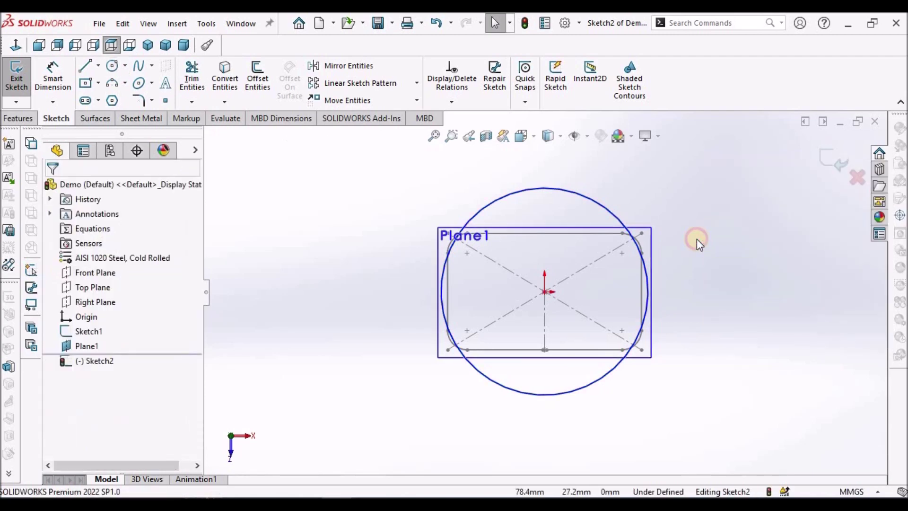
Make the circle tangent to the rectangle's top straight edge
click(580, 232)
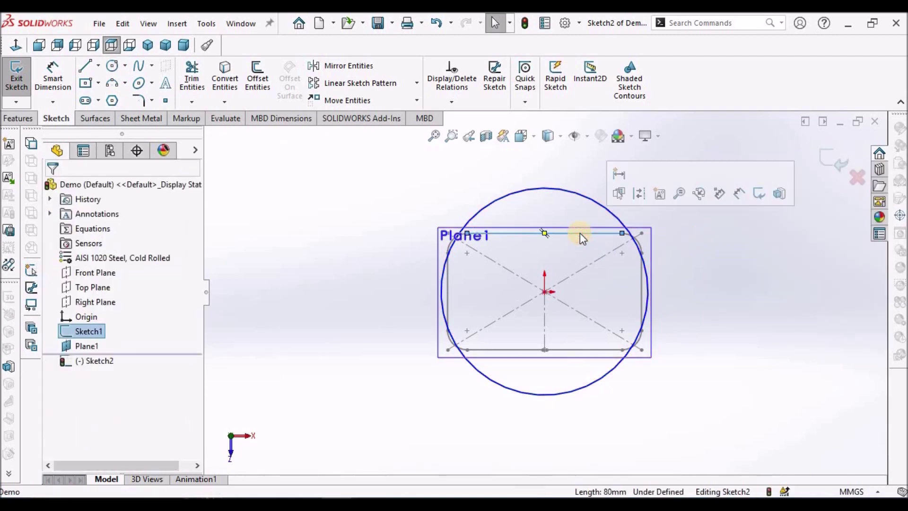
ctrl+click(583, 198)
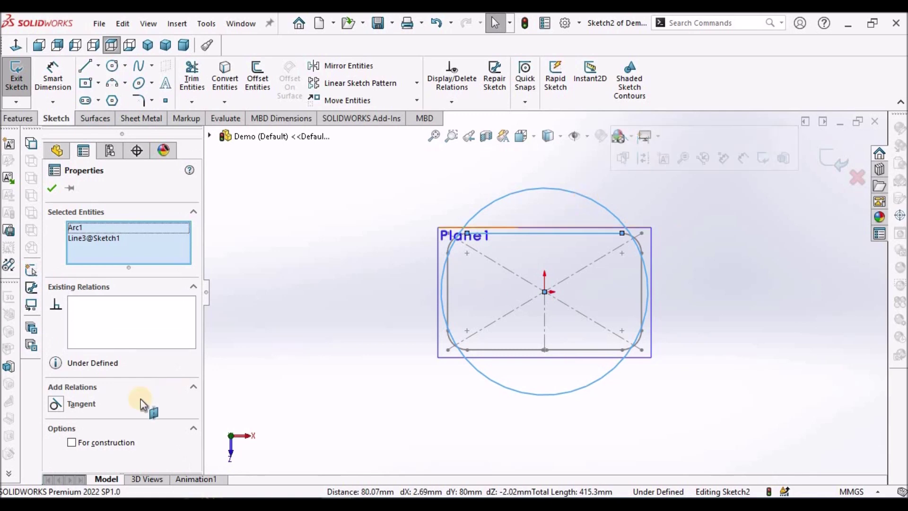
click(57, 404)
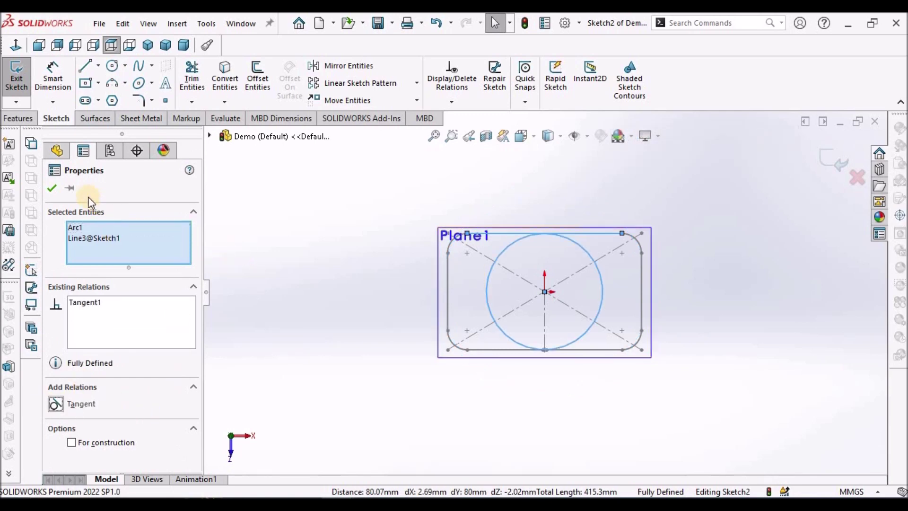
click(325, 291)
scroll(591, 341, down, 5)
Make the small 2 mm circle at the big circle's bottom construction geometry
scroll(486, 312, down, 2)
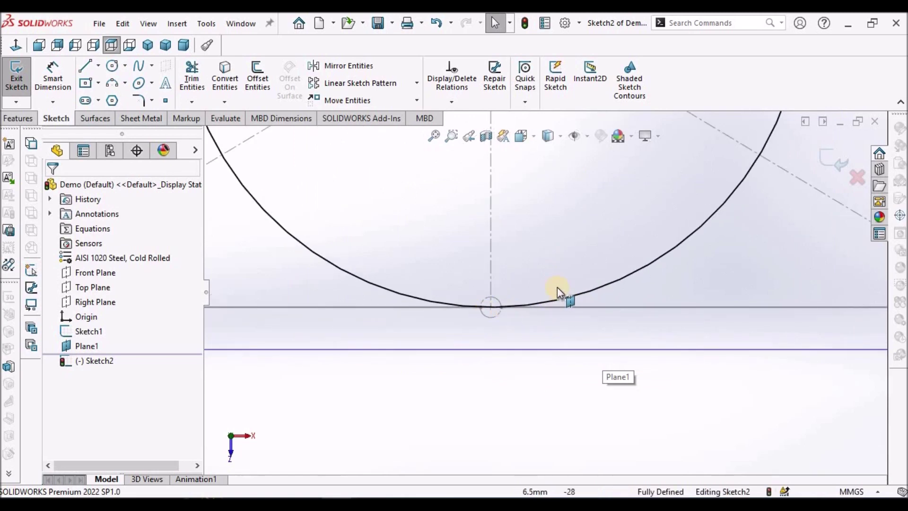
click(497, 300)
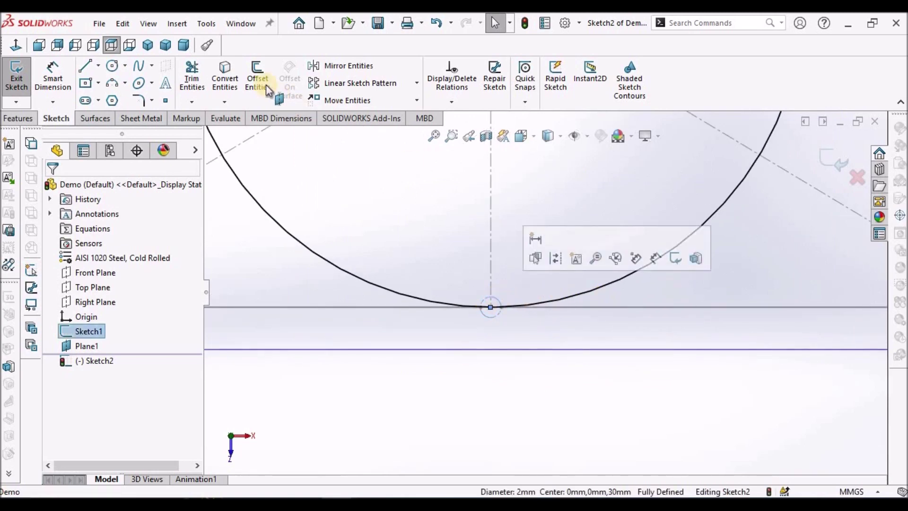
scroll(493, 299, down, 2)
click(493, 299)
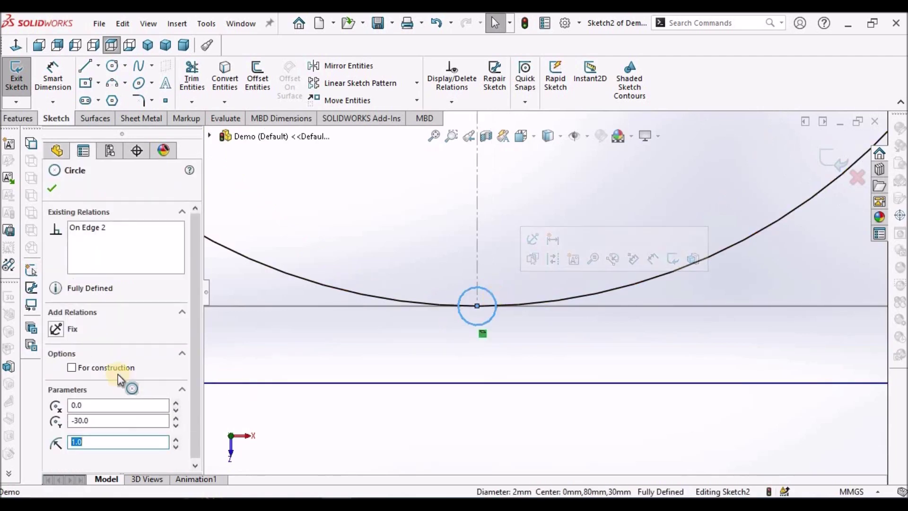
click(74, 368)
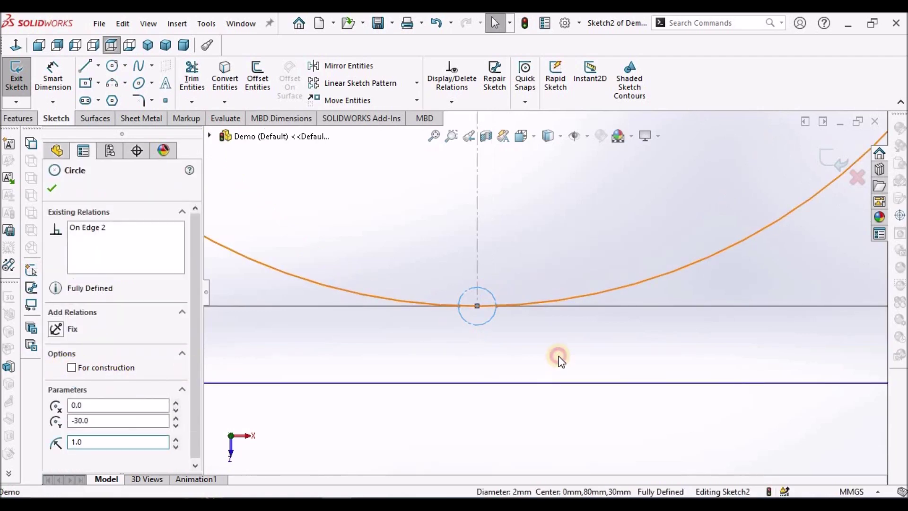
click(464, 305)
scroll(468, 303, down, 3)
click(273, 307)
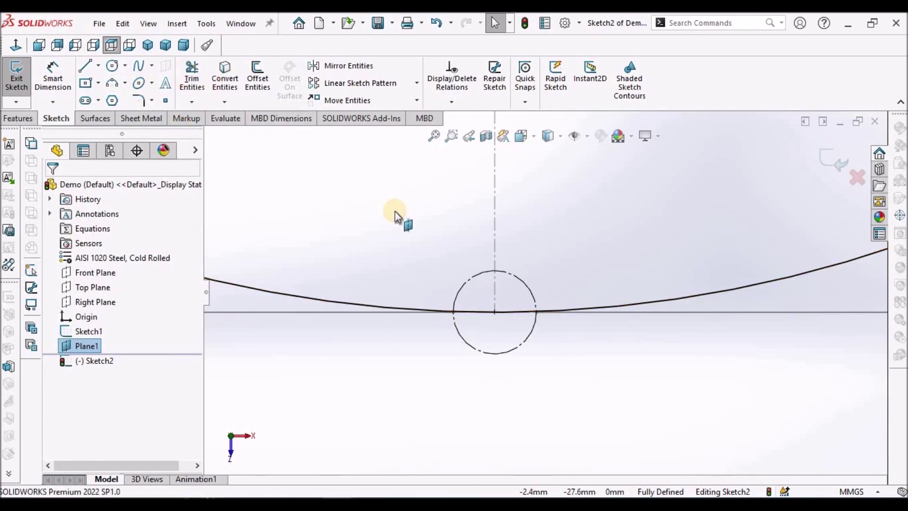
Trim away the big circle's arc inside the small circle and exit Sketch2
click(192, 75)
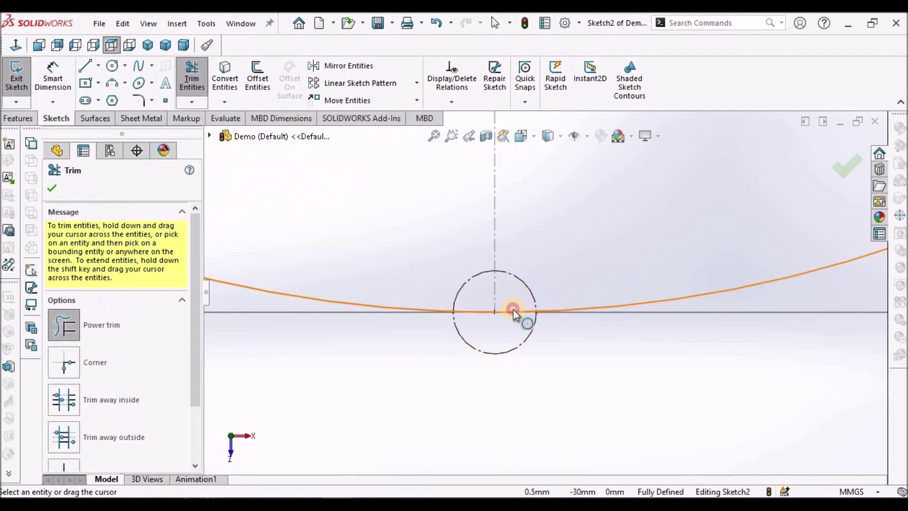
mouse_move(512, 309)
mouse_down()
mouse_move(501, 325)
mouse_move(485, 321)
mouse_move(476, 296)
mouse_up()
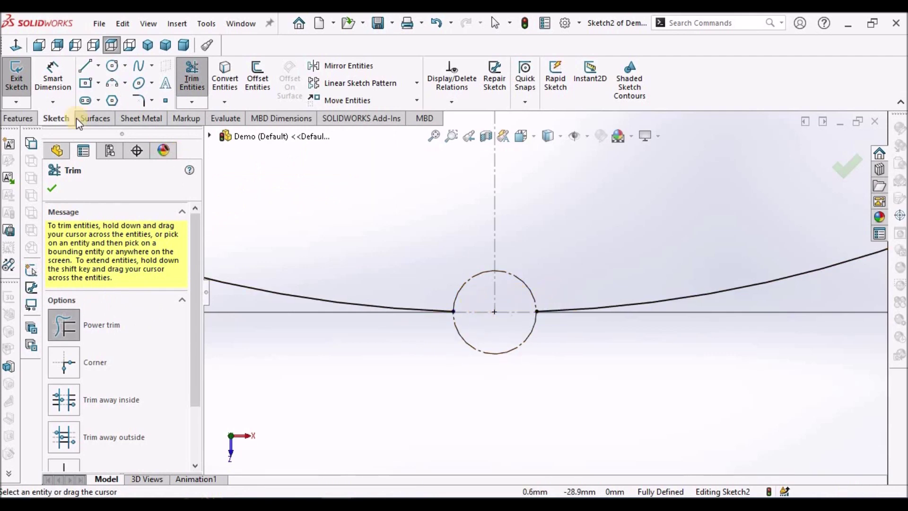
click(53, 188)
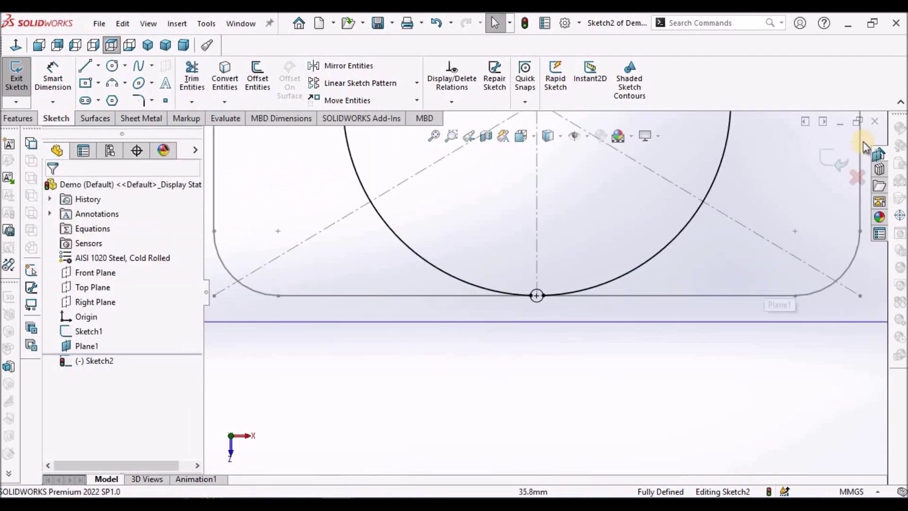
click(833, 161)
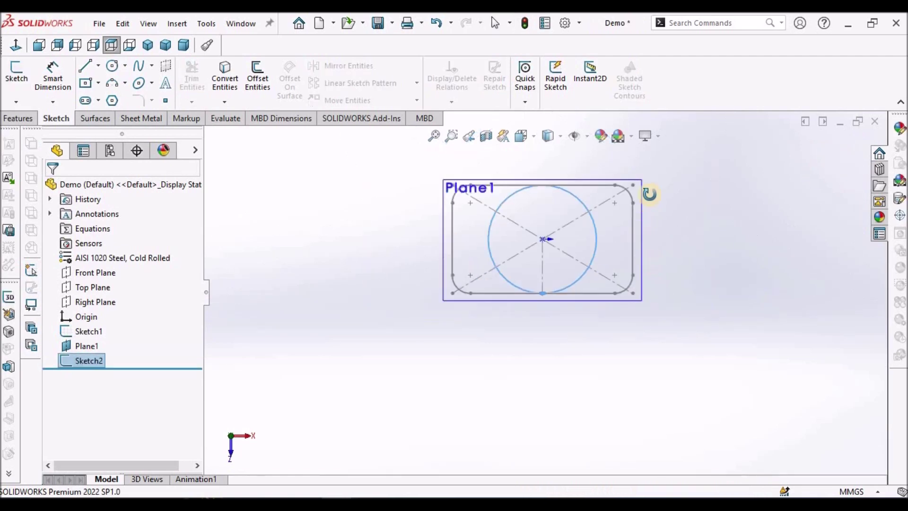
Hide Plane1 from the view
scroll(524, 234, down, 5)
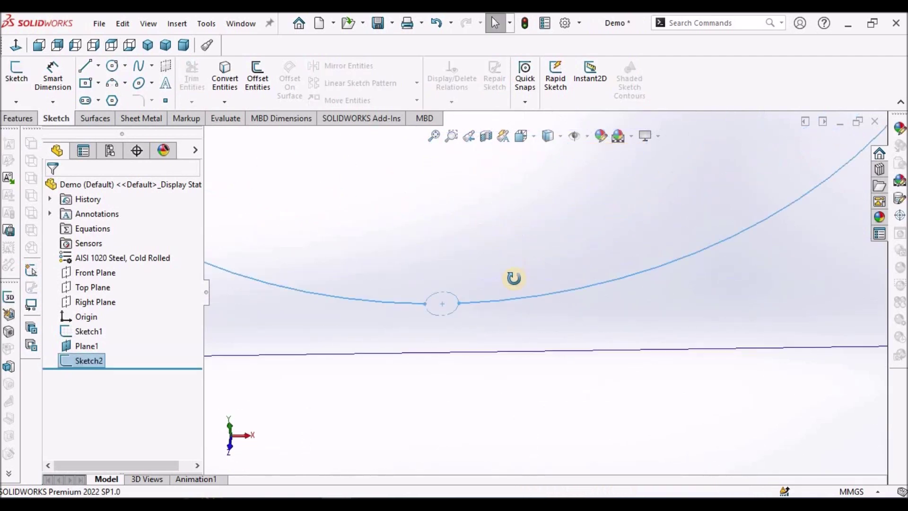
scroll(614, 251, up, 5)
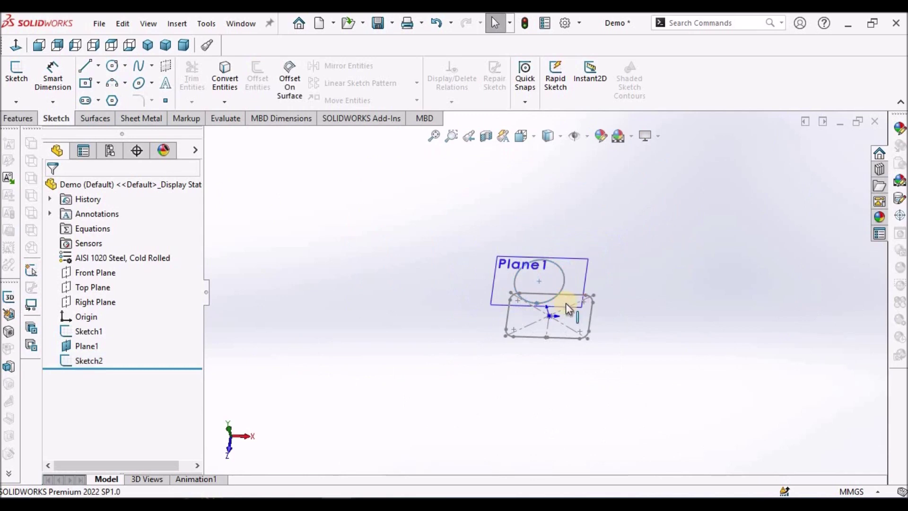
right_click(89, 347)
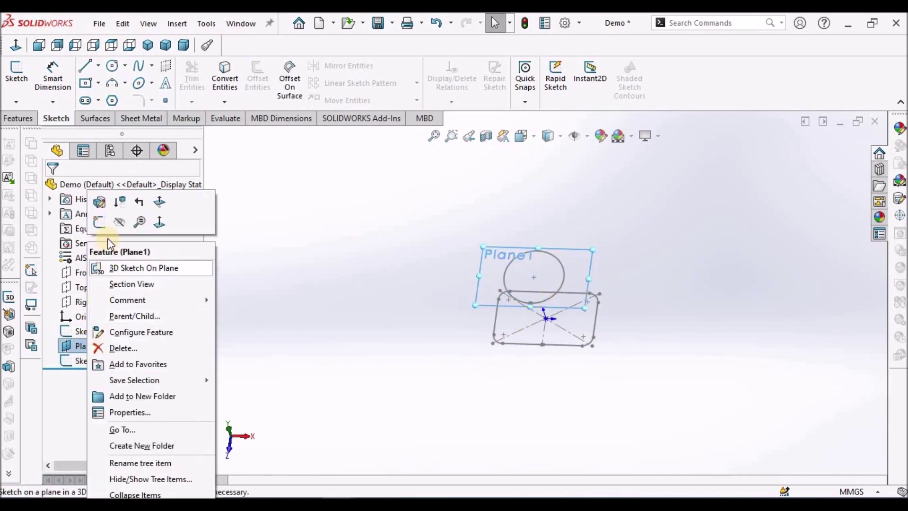
click(115, 219)
Show the circle and rounded rectangle in a dimetric view and bring up the Sheet Metal commands
middle_drag(523, 314, 547, 253)
scroll(542, 243, down, 6)
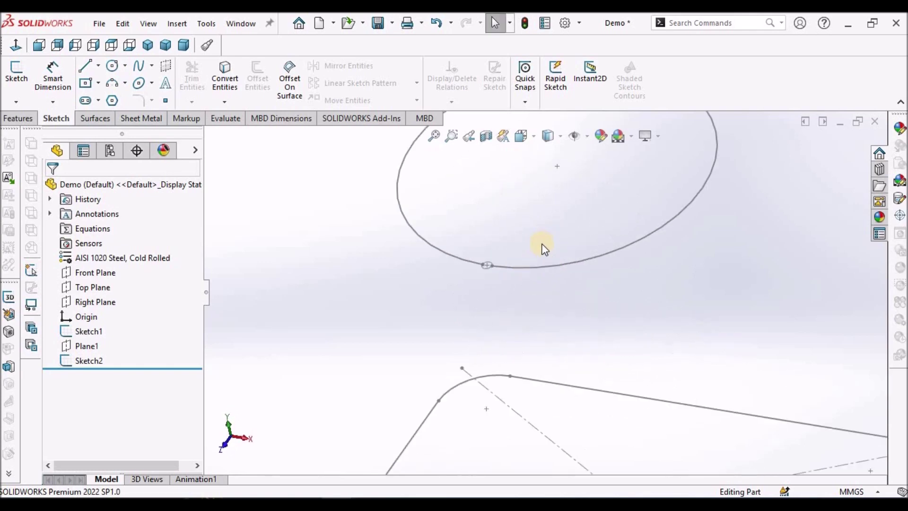
scroll(523, 308, up, 5)
scroll(544, 288, down, 7)
mouse_move(522, 307)
middle_down()
mouse_move(551, 286)
mouse_move(551, 300)
middle_up()
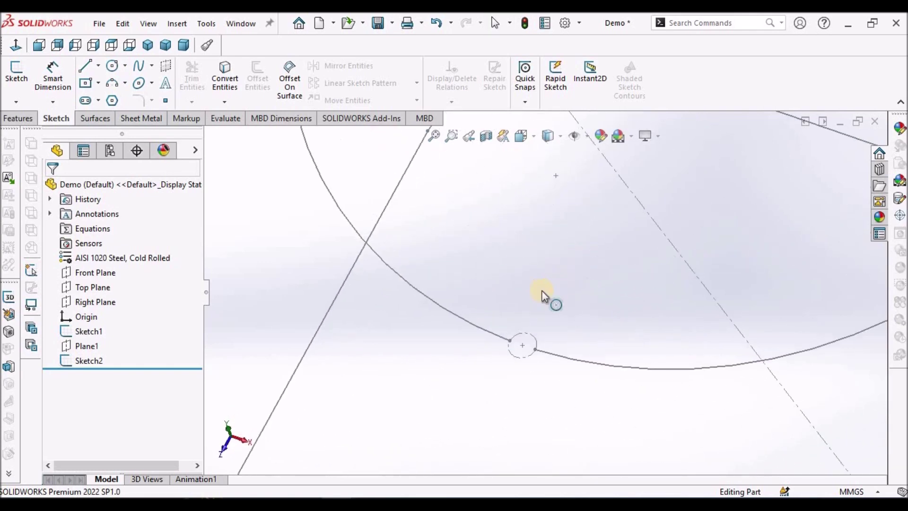
scroll(539, 353, down, 5)
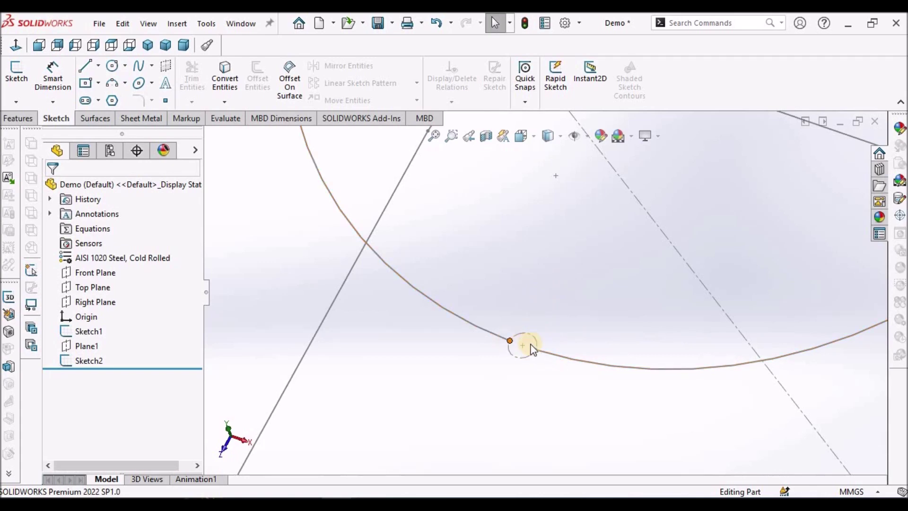
scroll(578, 340, up, 6)
scroll(605, 436, down, 6)
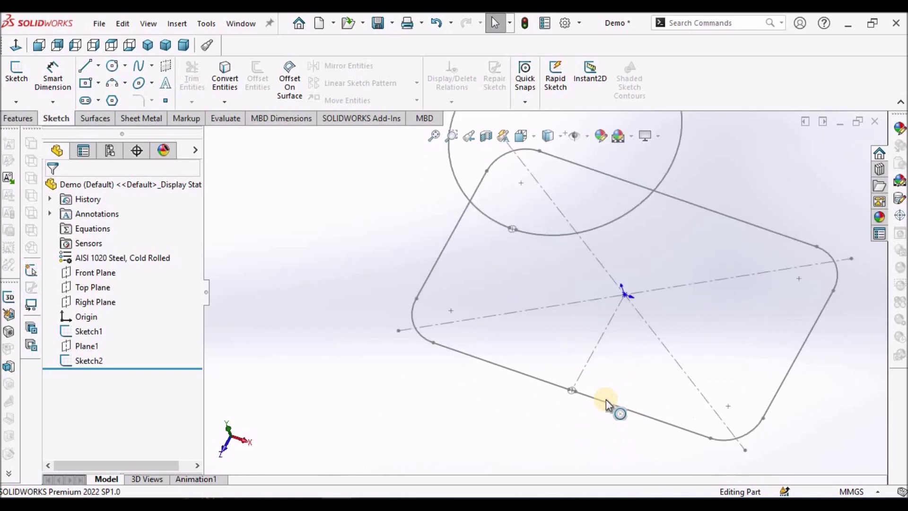
scroll(519, 302, up, 6)
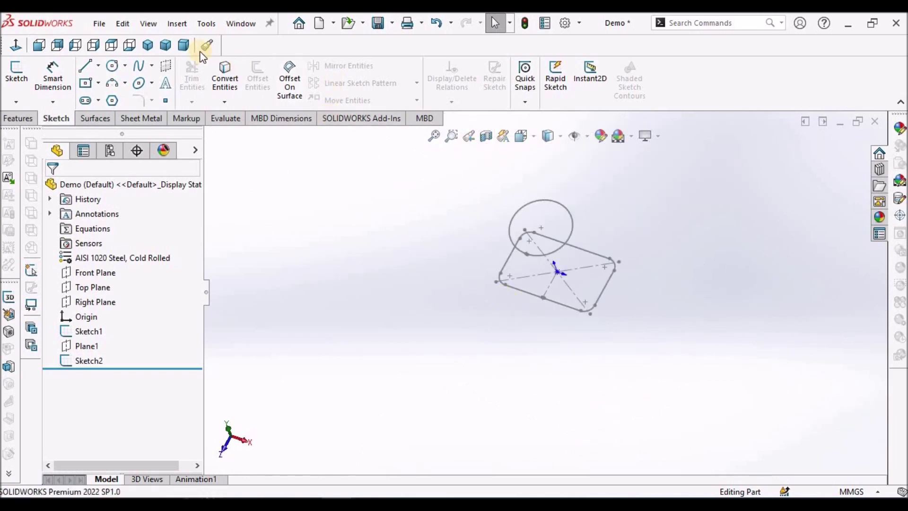
click(183, 45)
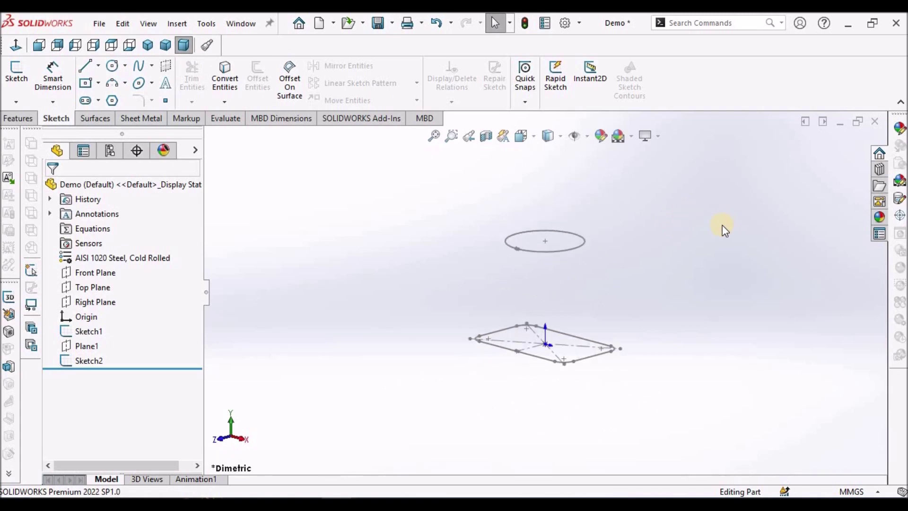
click(28, 119)
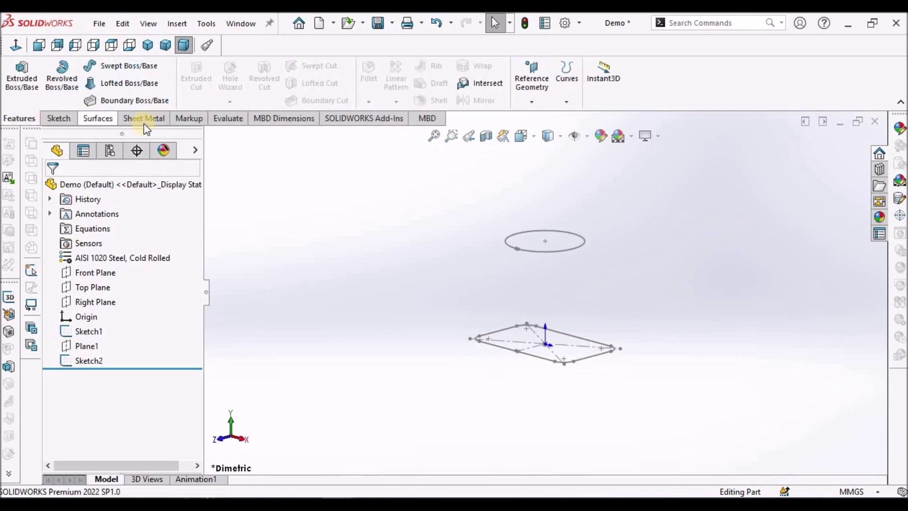
click(145, 124)
Start a Lofted-Bend with the rounded rectangle and the circle as its two profiles
click(107, 73)
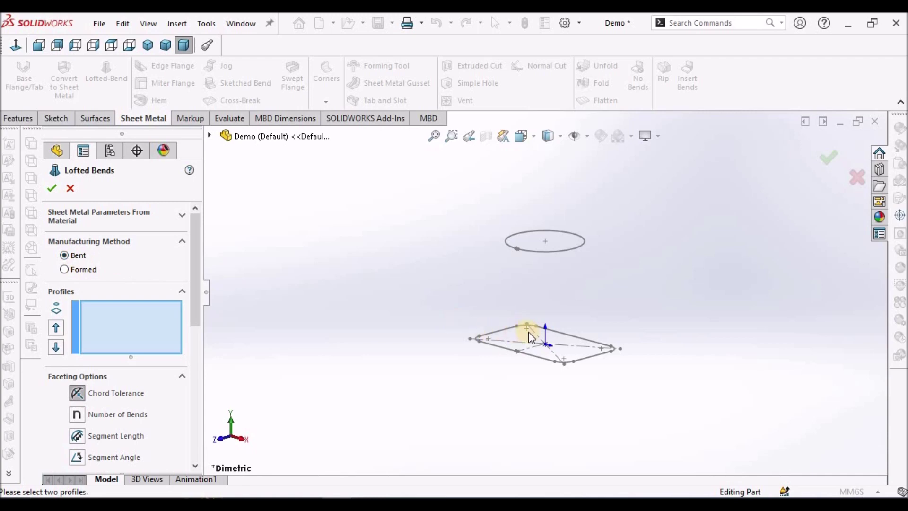
scroll(526, 334, down, 4)
click(534, 365)
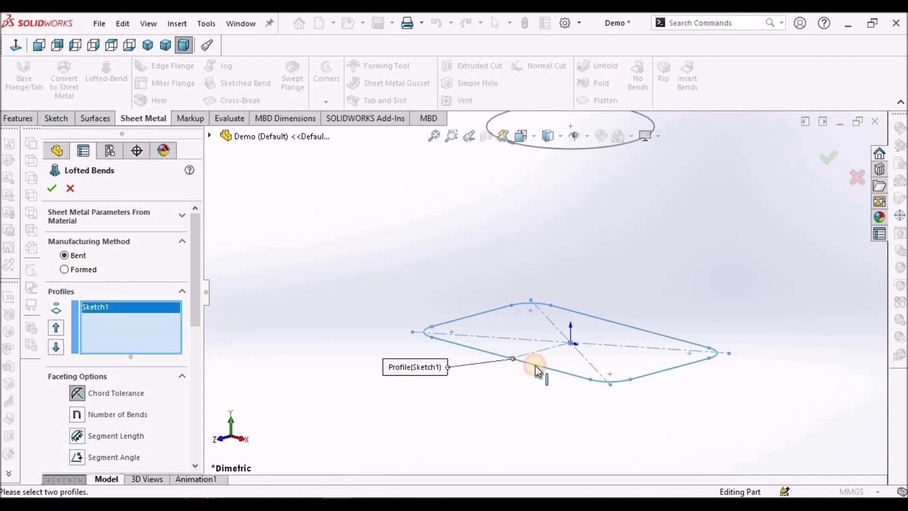
scroll(534, 326, up, 3)
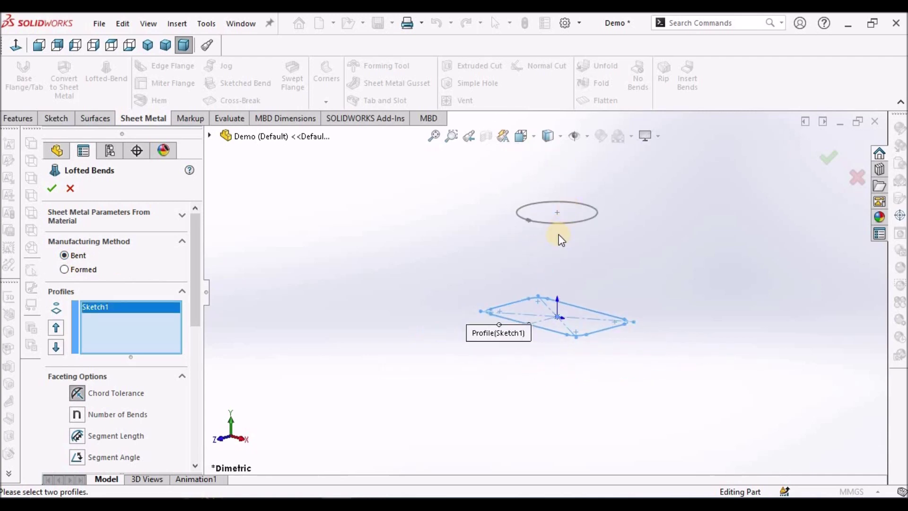
click(557, 223)
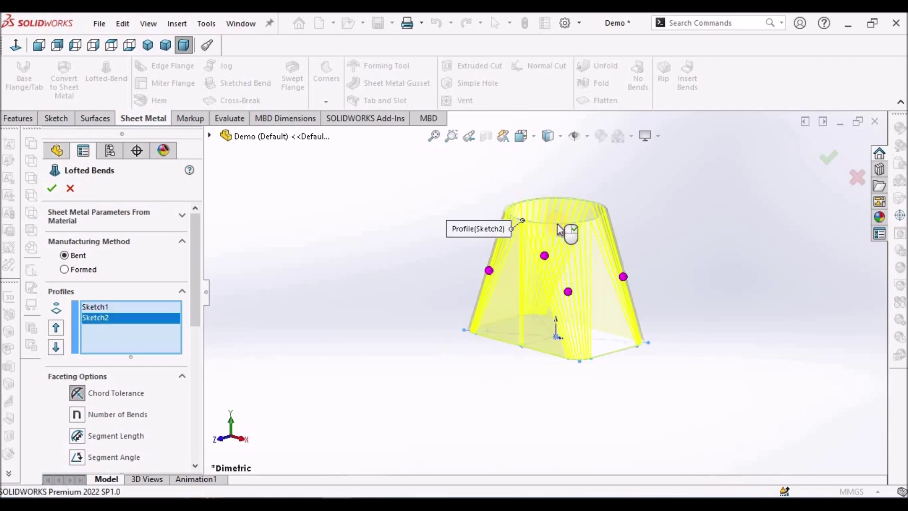
scroll(572, 265, down, 5)
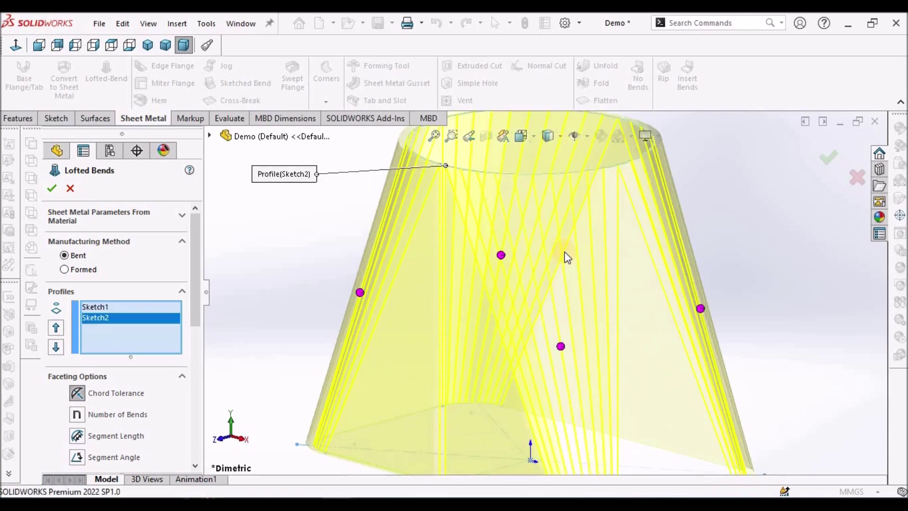
drag(197, 305, 192, 397)
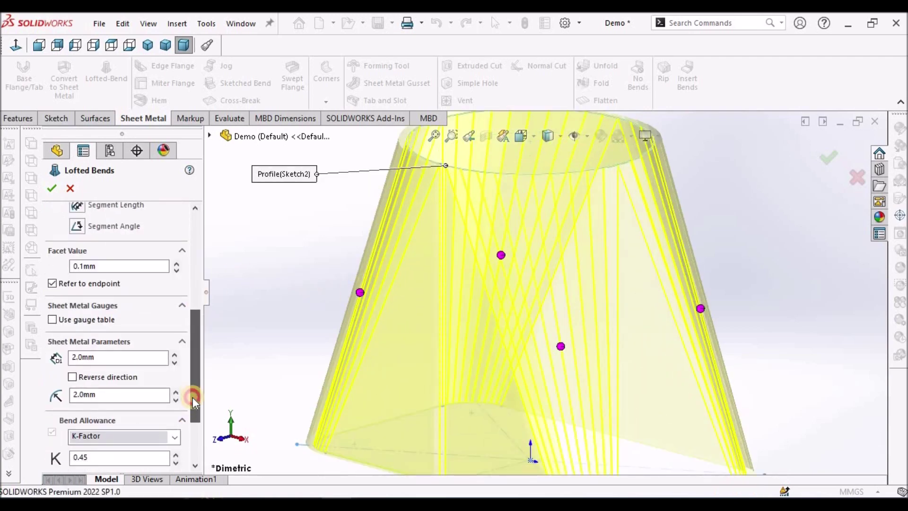
Try a 0.5mm facet value and orbit the loft preview
double_click(116, 265)
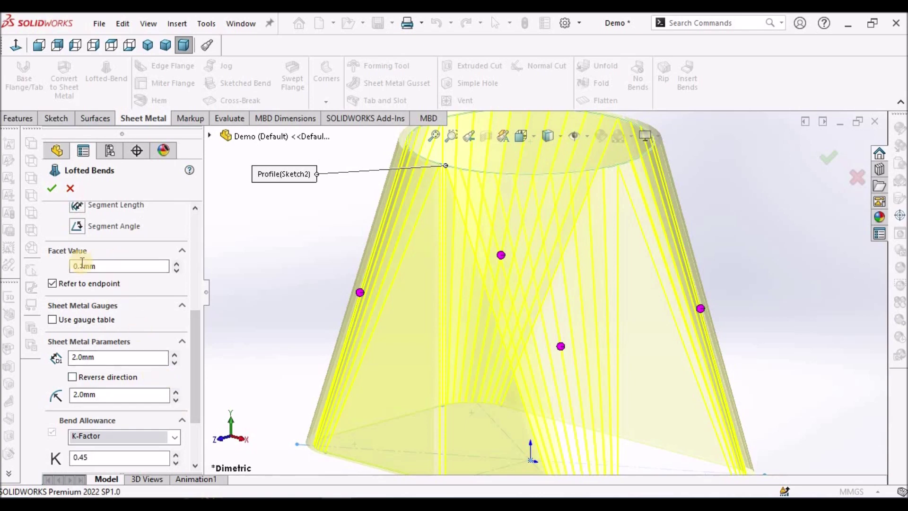
click(112, 265)
click(112, 265)
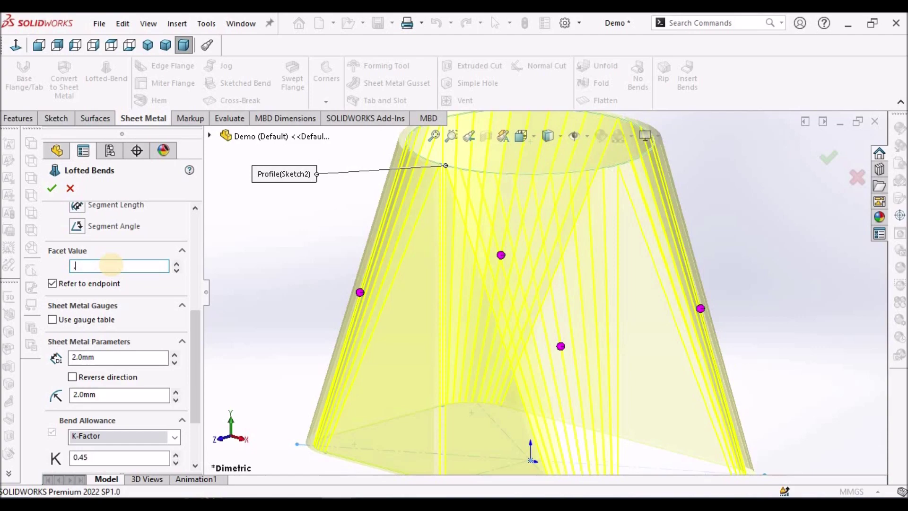
text(.5)
key(Return)
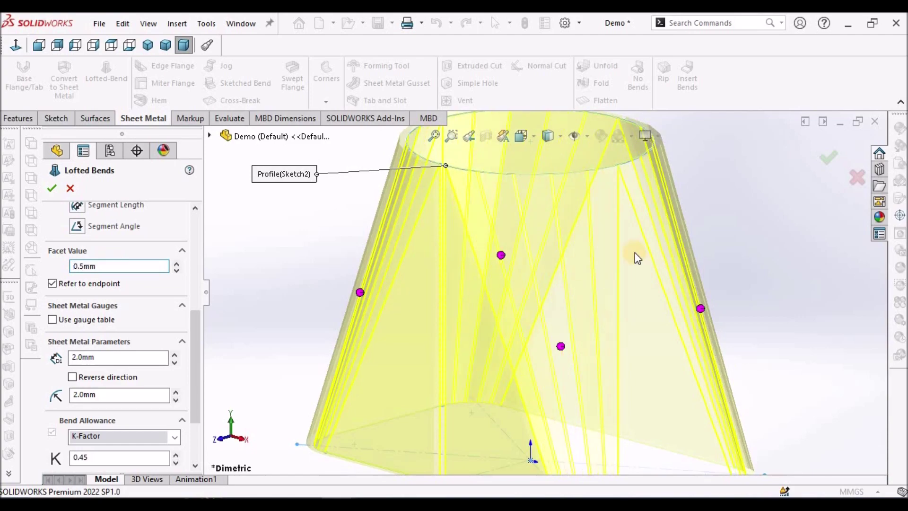
scroll(634, 253, up, 3)
middle_drag(588, 237, 577, 279)
scroll(543, 291, down, 10)
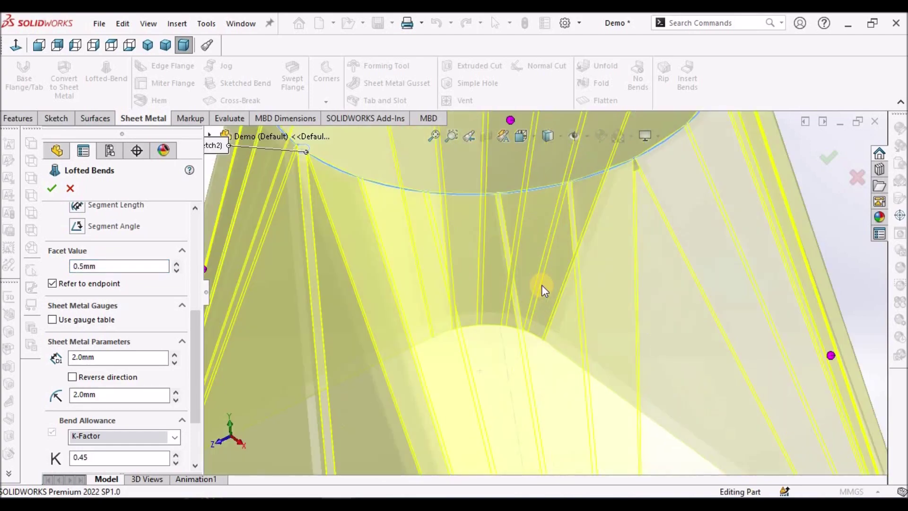
scroll(520, 303, up, 6)
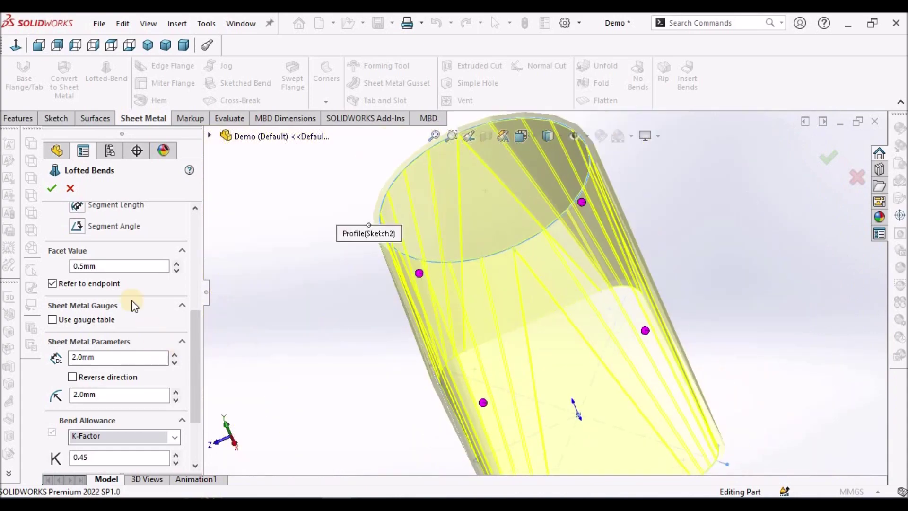
Set the facet value back to 0.1mm and accept the lofted bend
double_click(132, 266)
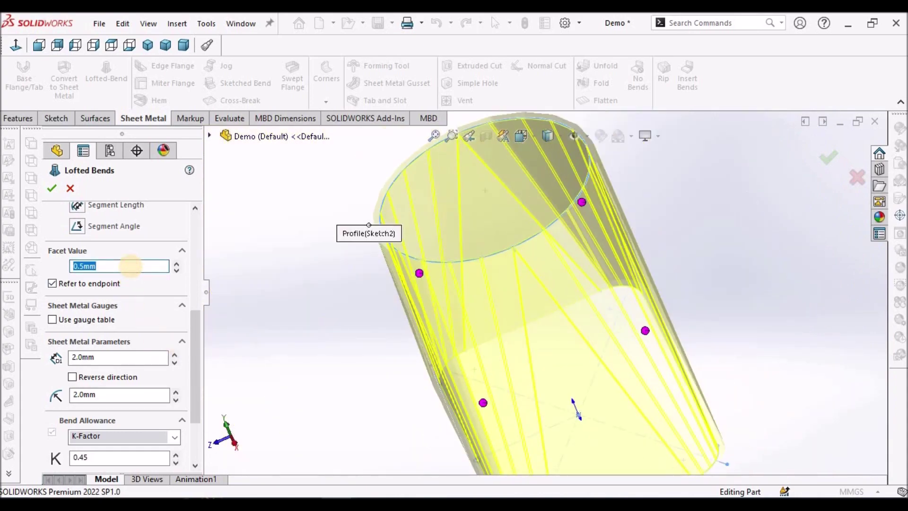
text(.1)
key(Return)
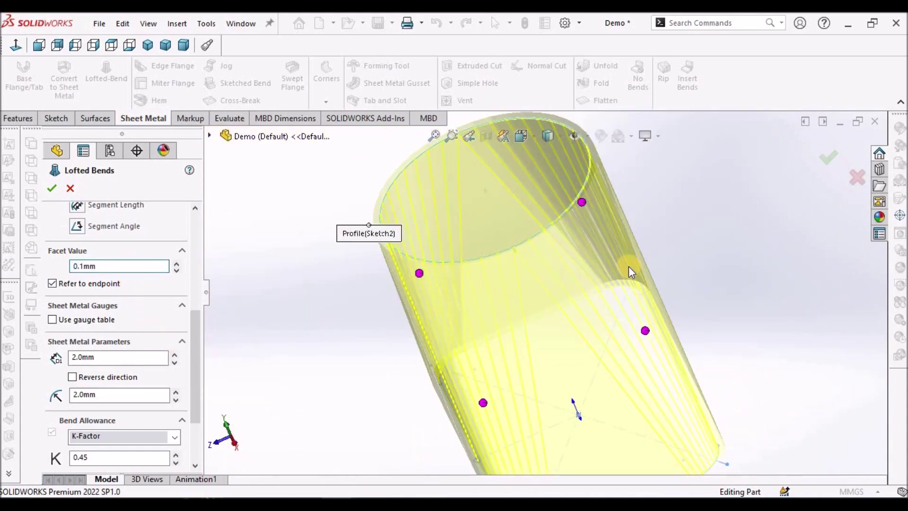
middle_drag(624, 254, 690, 271)
scroll(598, 271, down, 2)
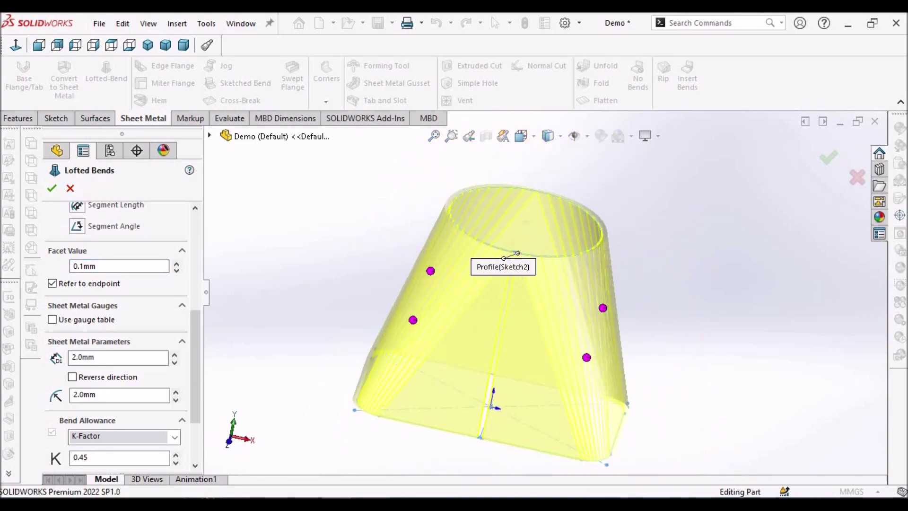
click(52, 188)
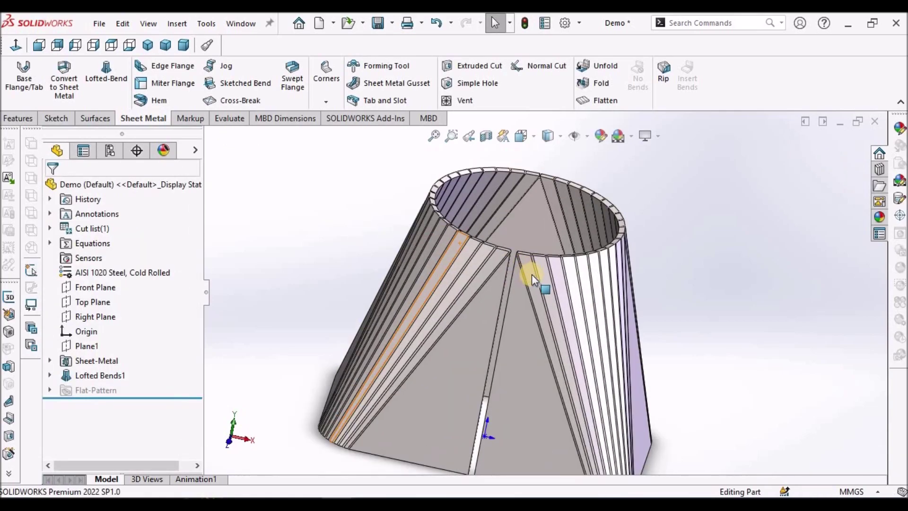
middle_drag(531, 274, 504, 388)
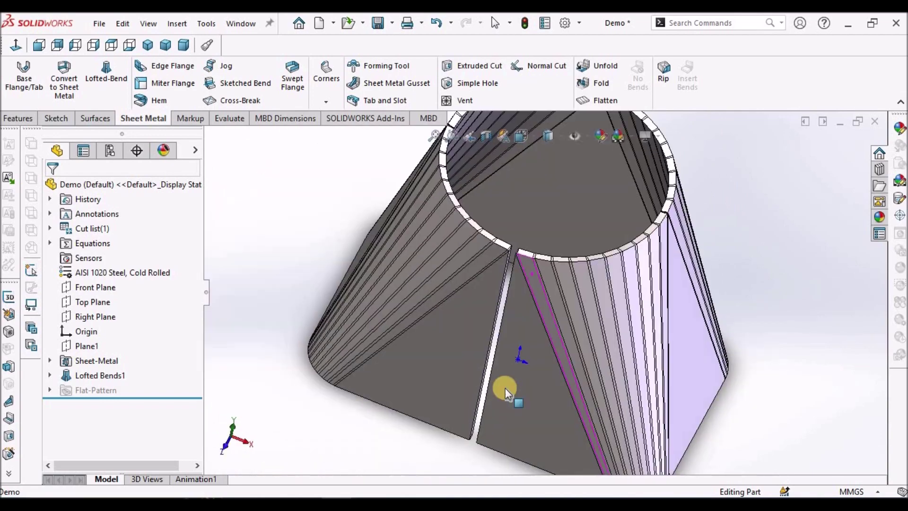
scroll(504, 387, up, 2)
scroll(530, 322, up, 1)
click(561, 141)
click(549, 169)
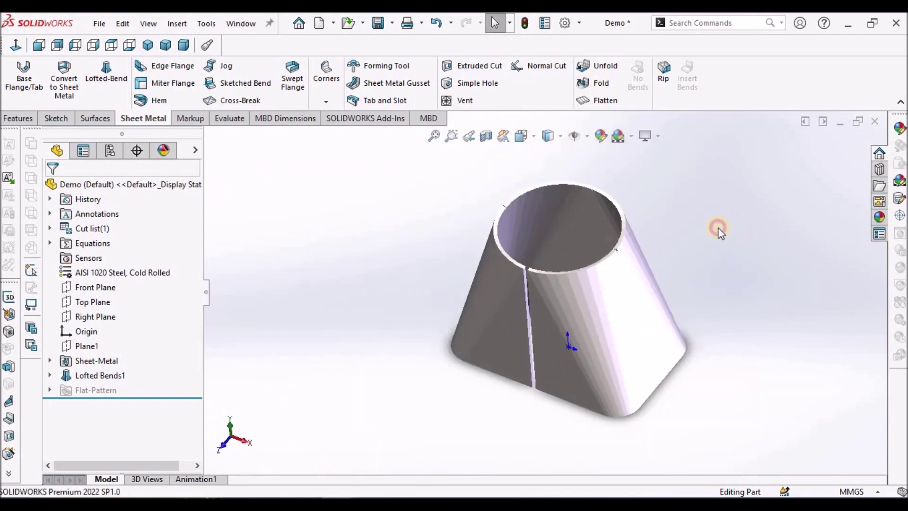
scroll(679, 260, down, 2)
middle_drag(679, 260, 750, 243)
scroll(749, 251, up, 4)
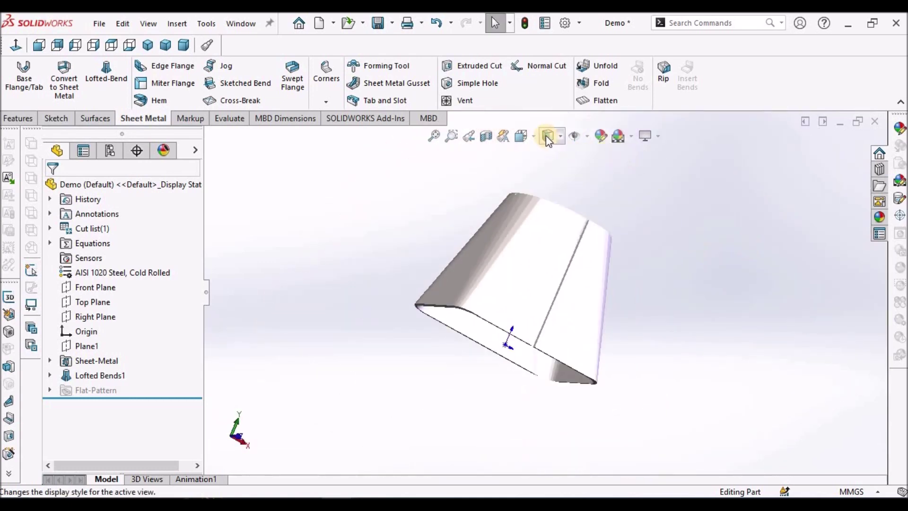
click(561, 141)
click(547, 156)
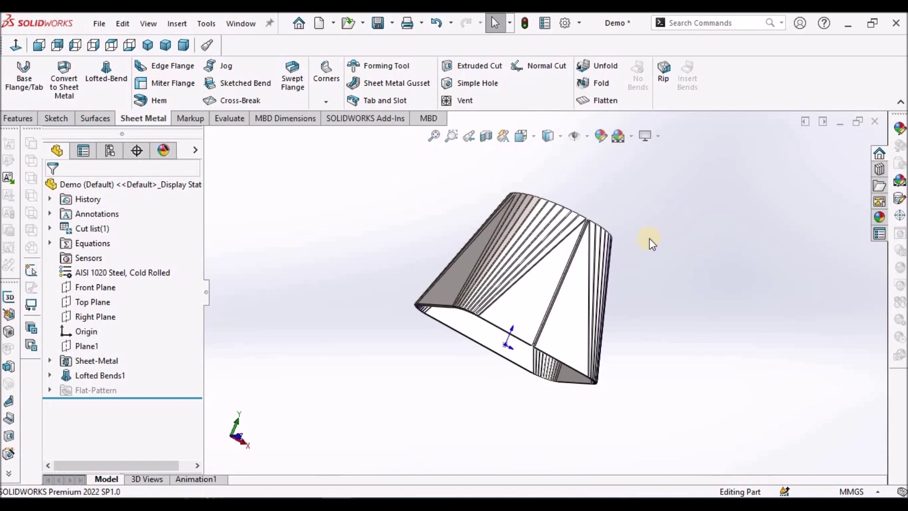
click(184, 45)
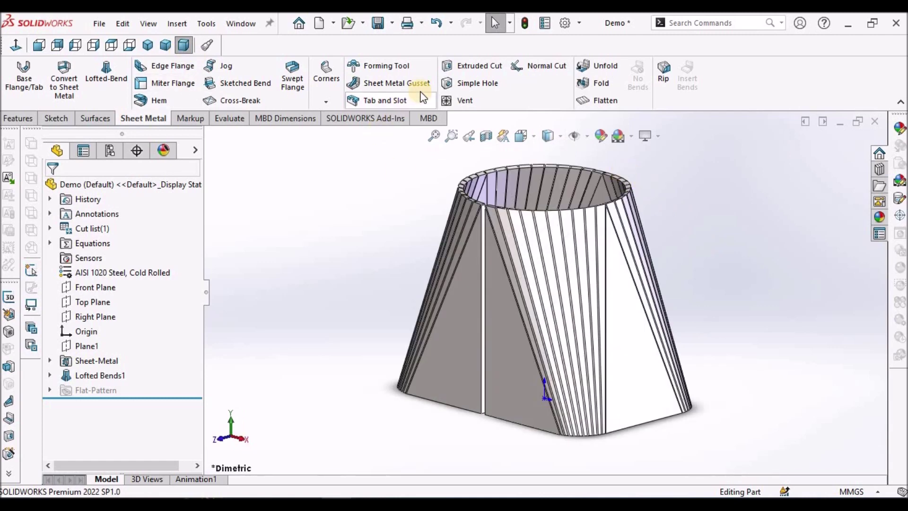
click(615, 99)
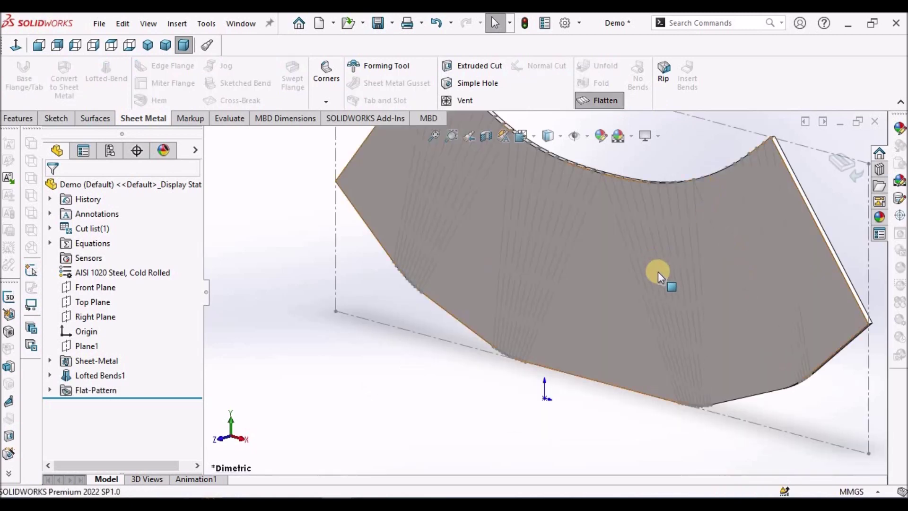
key(f)
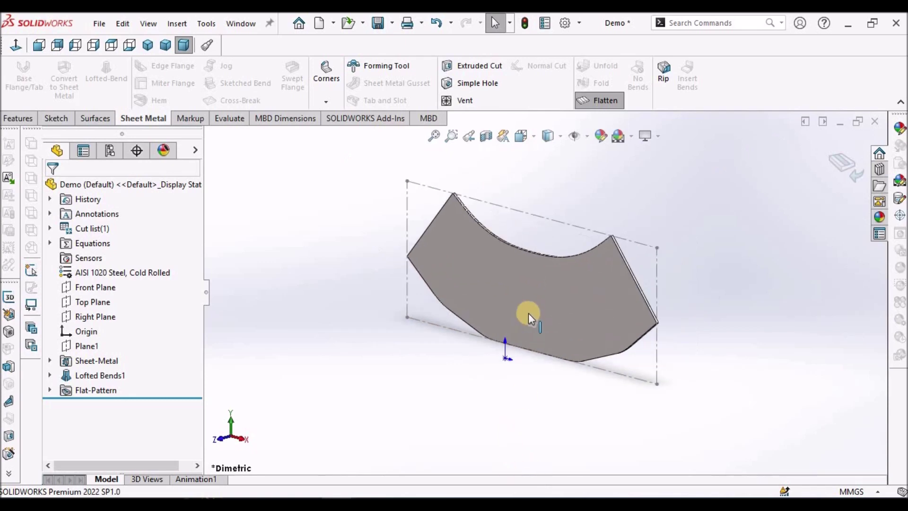
scroll(529, 313, down, 5)
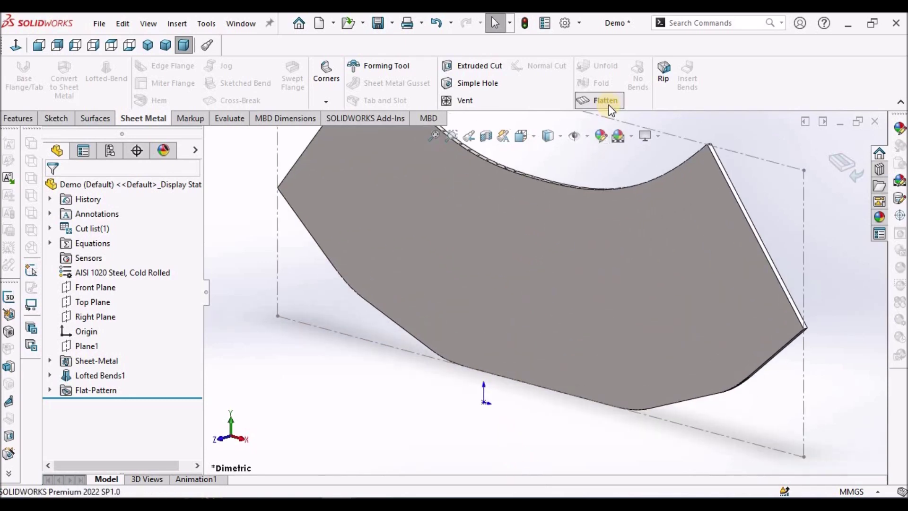
click(607, 100)
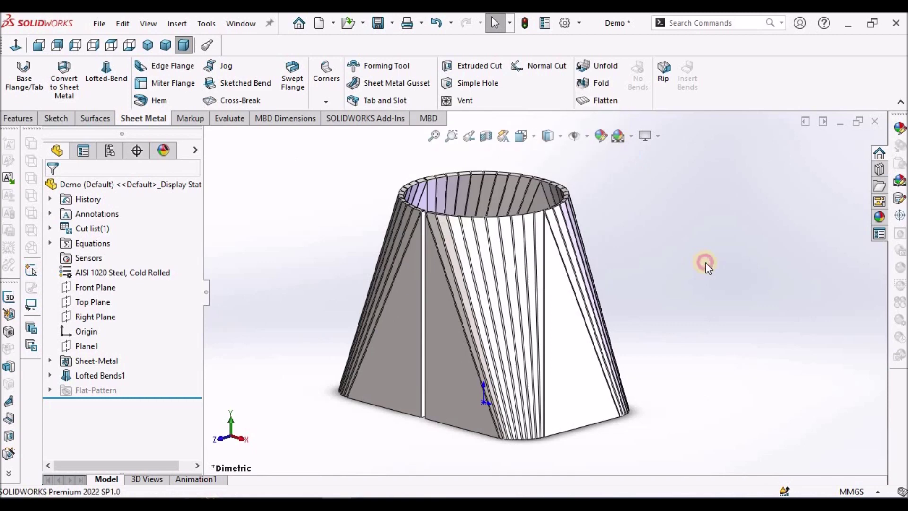
Inspect the folded cone in dimetric view, then open the Lofted Bends1 context menu in the design tree
scroll(705, 262, up, 3)
middle_drag(659, 281, 608, 304)
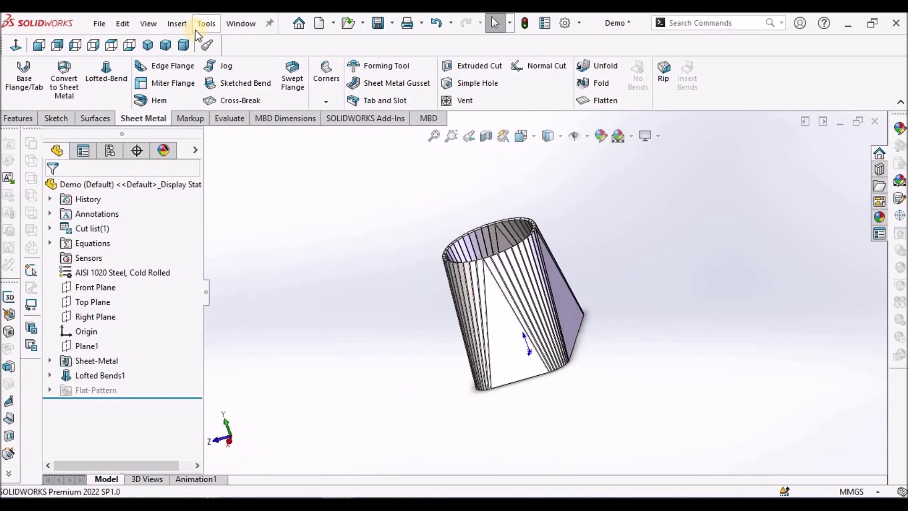
click(184, 45)
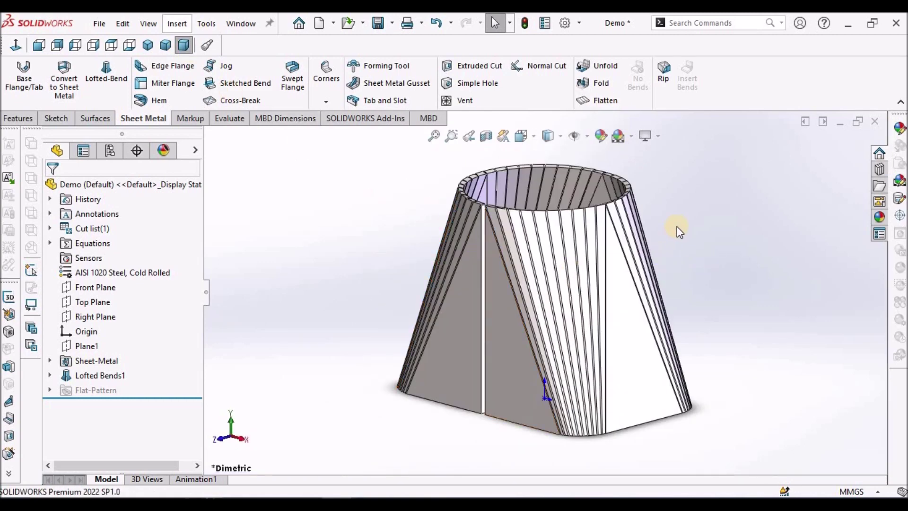
scroll(701, 246, up, 2)
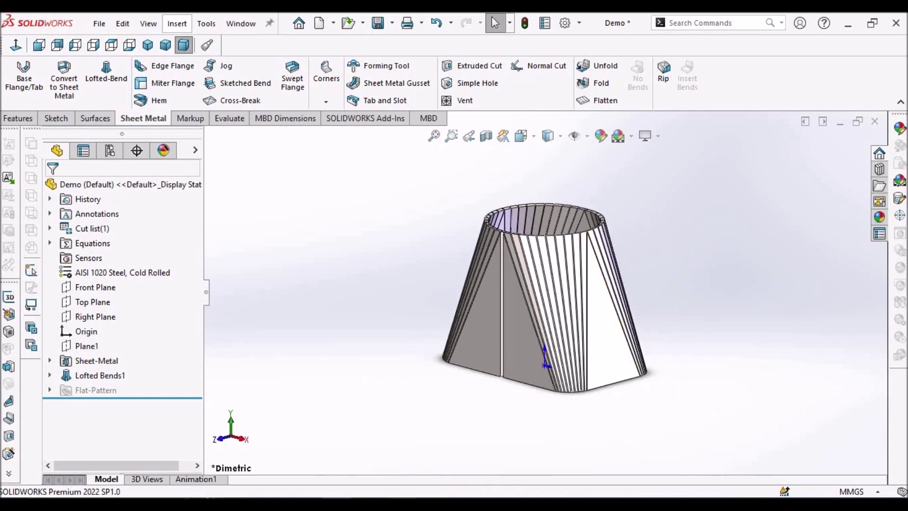
scroll(390, 262, down, 3)
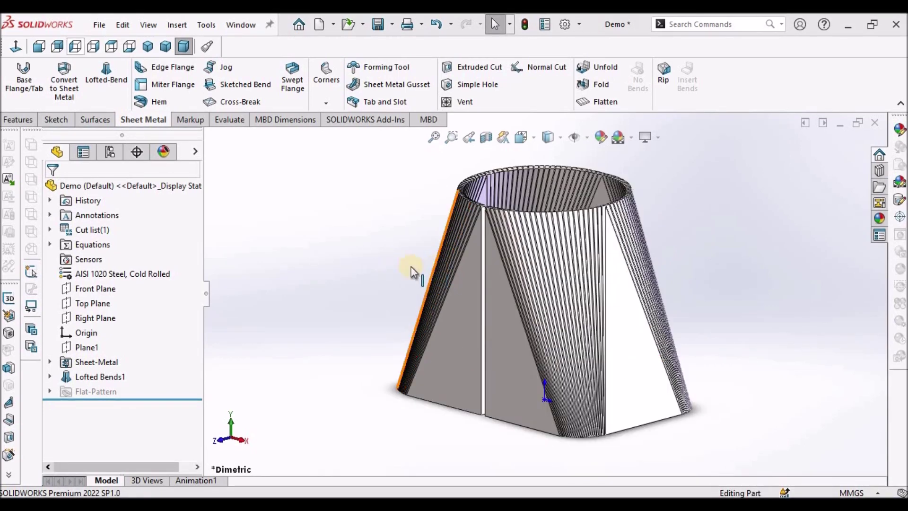
right_click(112, 379)
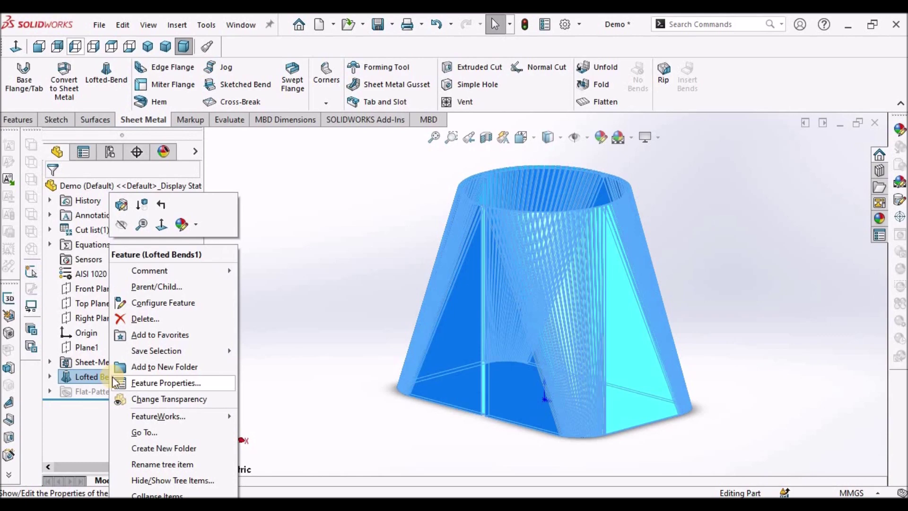
Edit the Lofted Bends1 feature and switch its faceting to Chord Tolerance
click(124, 204)
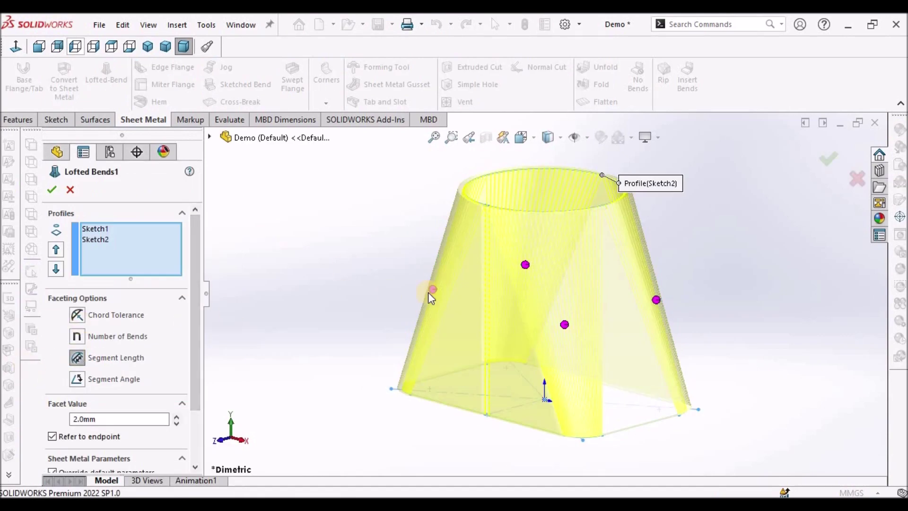
scroll(589, 234, down, 5)
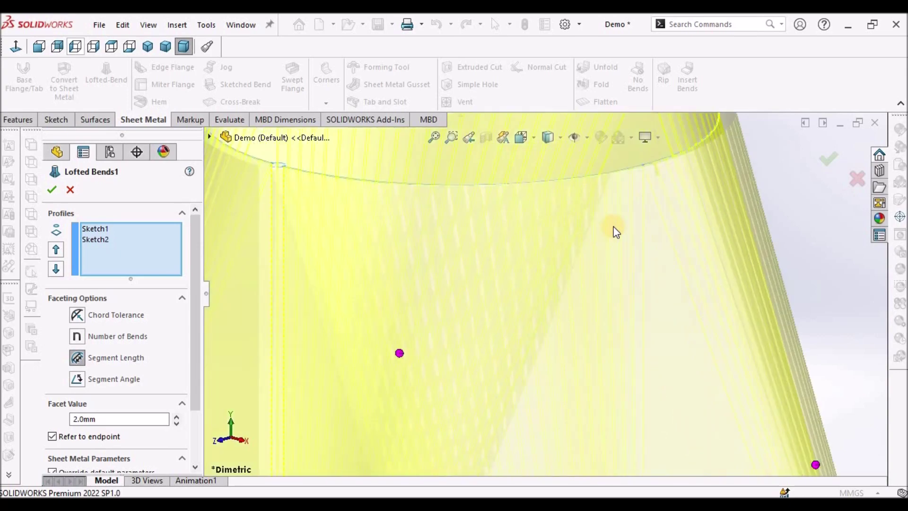
scroll(614, 231, up, 5)
middle_drag(629, 237, 615, 297)
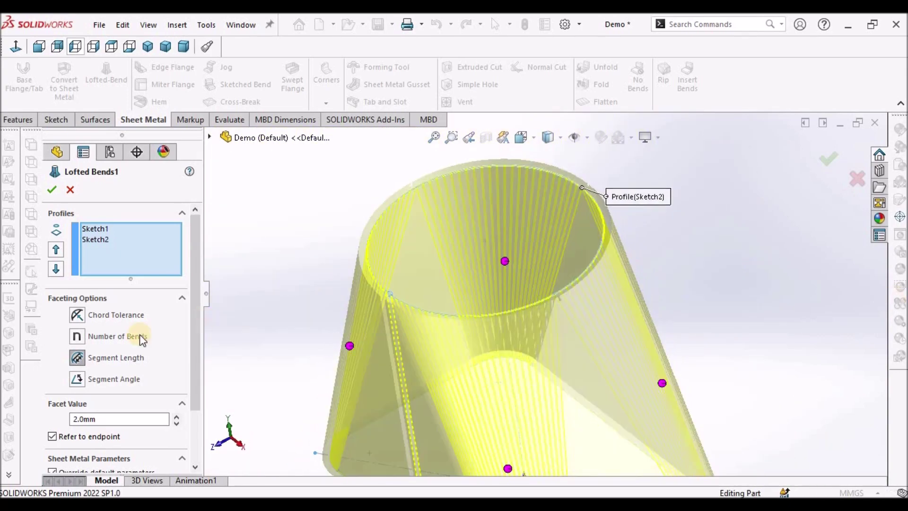
click(79, 315)
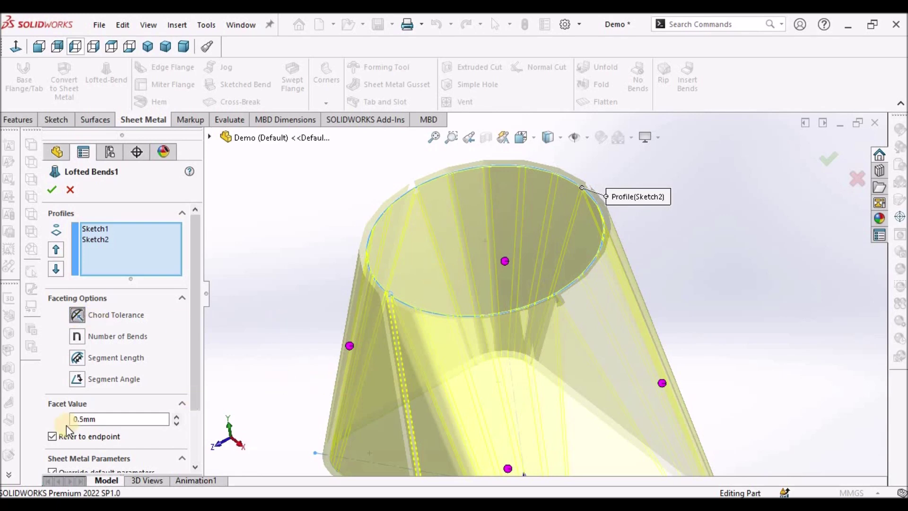
Replace the 0.5mm facet value with 0.1mm
double_click(109, 418)
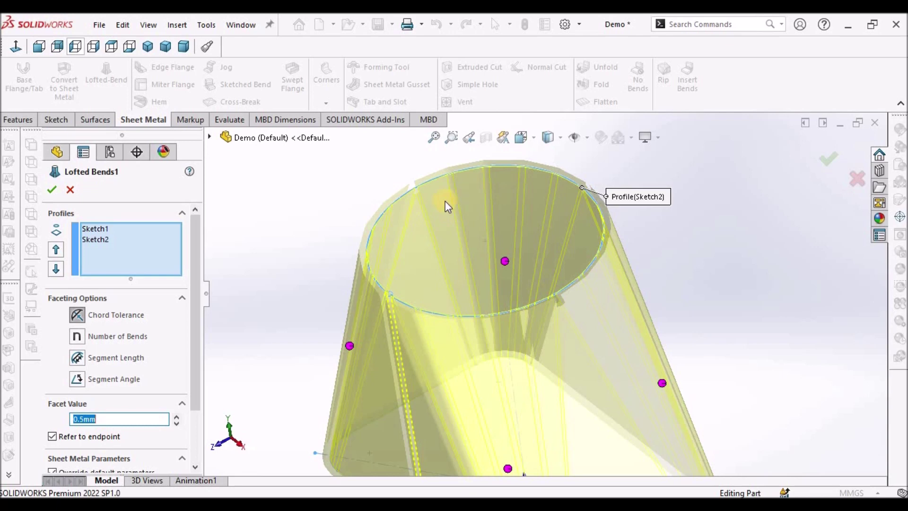
text(0.1)
click(413, 245)
click(97, 418)
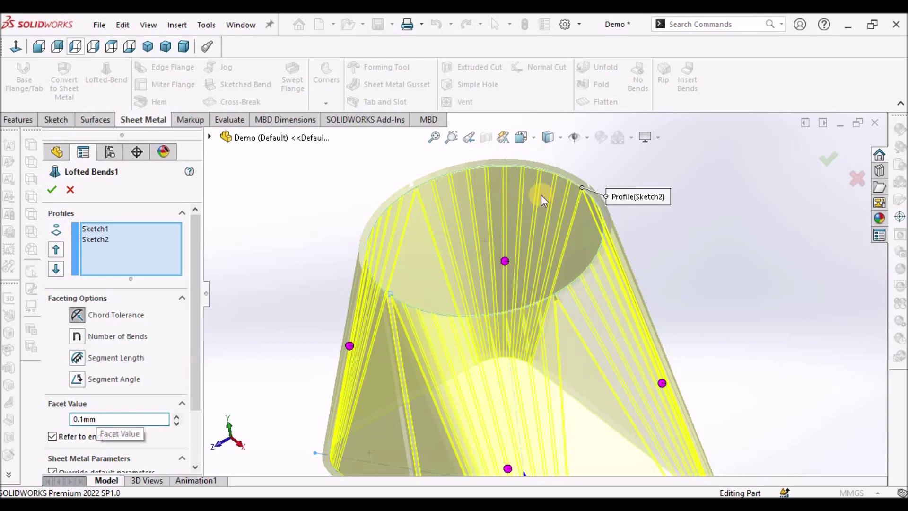
click(122, 417)
double_click(122, 418)
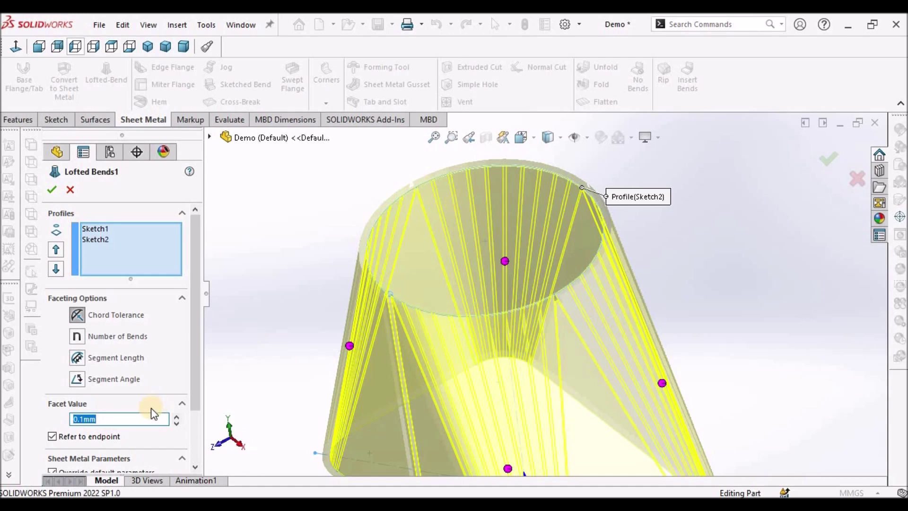
Try a 0.8mm facet value, then switch to Number of Bends faceting
text(.)
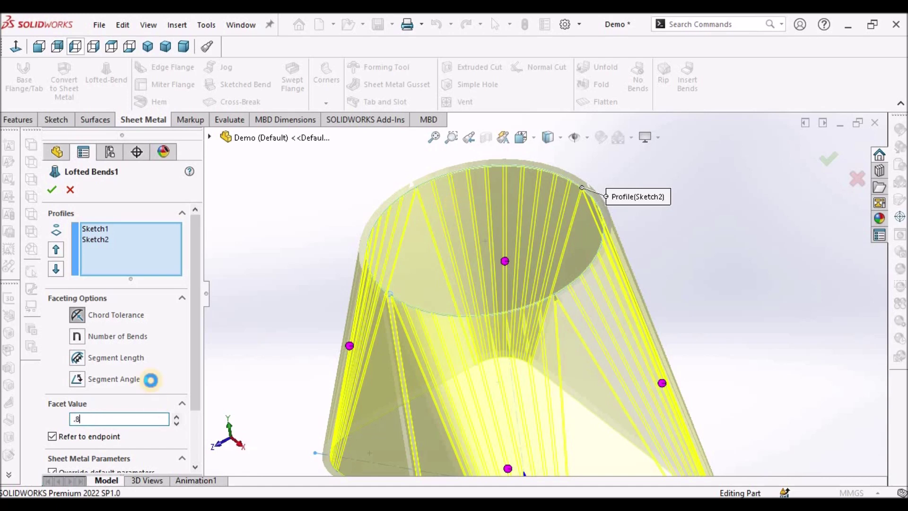
text(8)
click(151, 379)
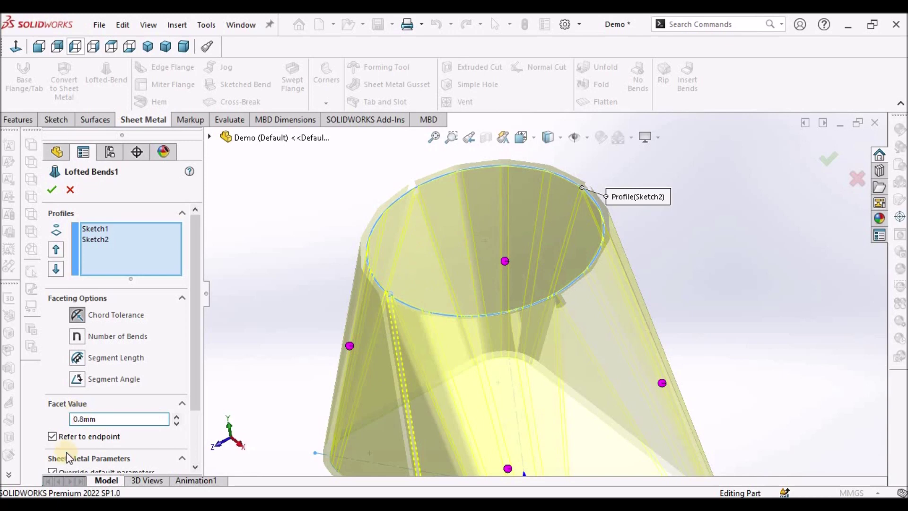
click(79, 336)
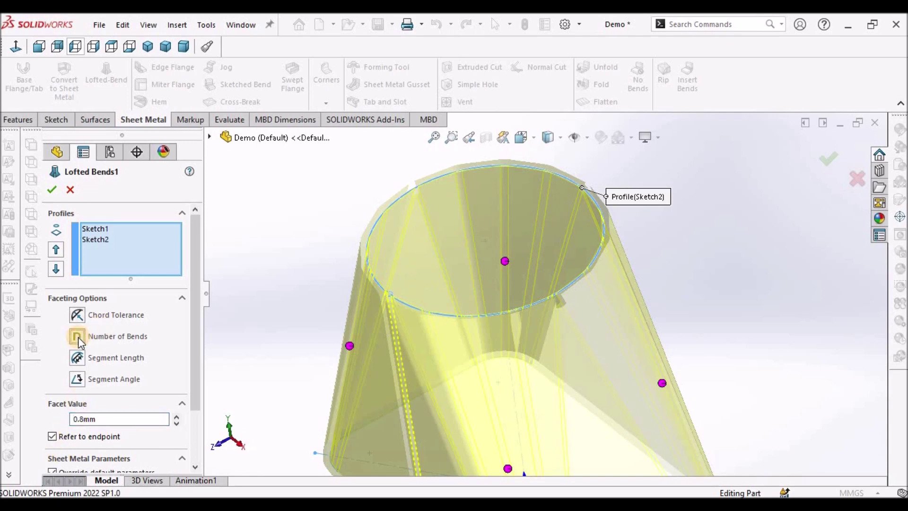
double_click(92, 420)
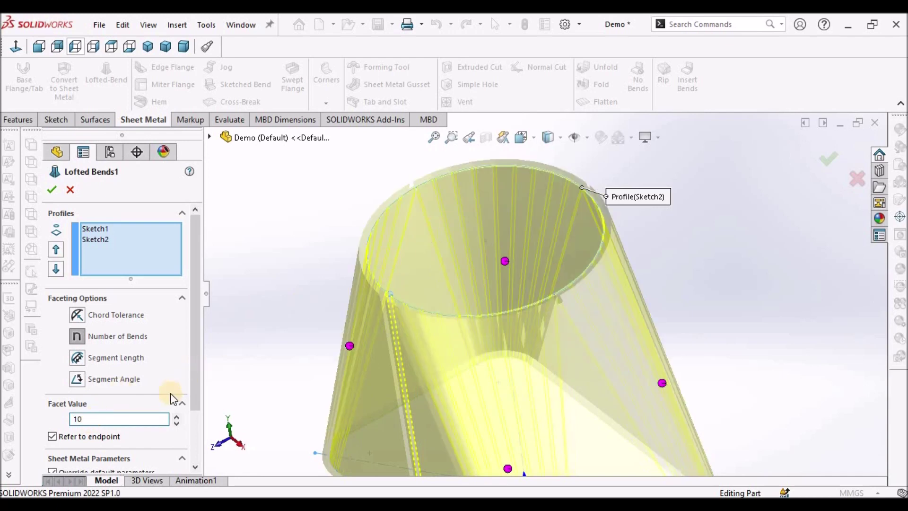
click(122, 418)
key(BackSpace)
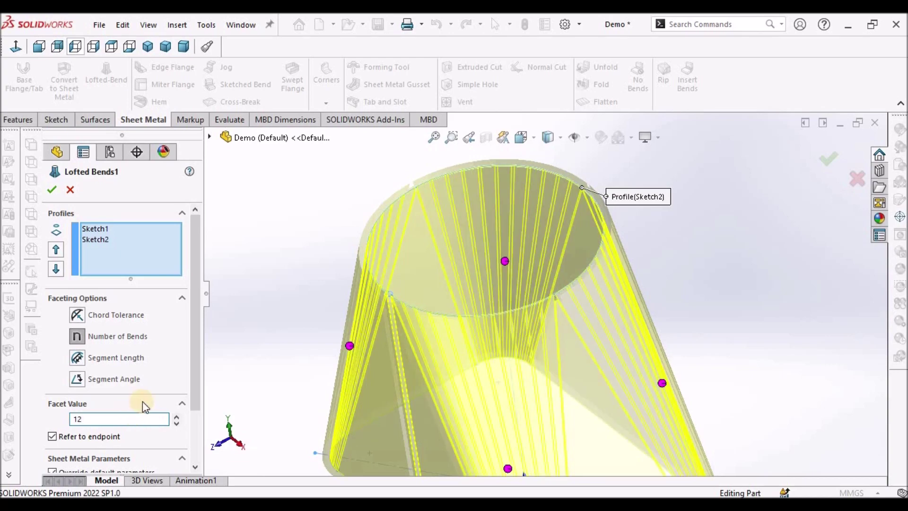
Facet by Segment Length, trying 1.0mm and then 5.0mm
click(79, 356)
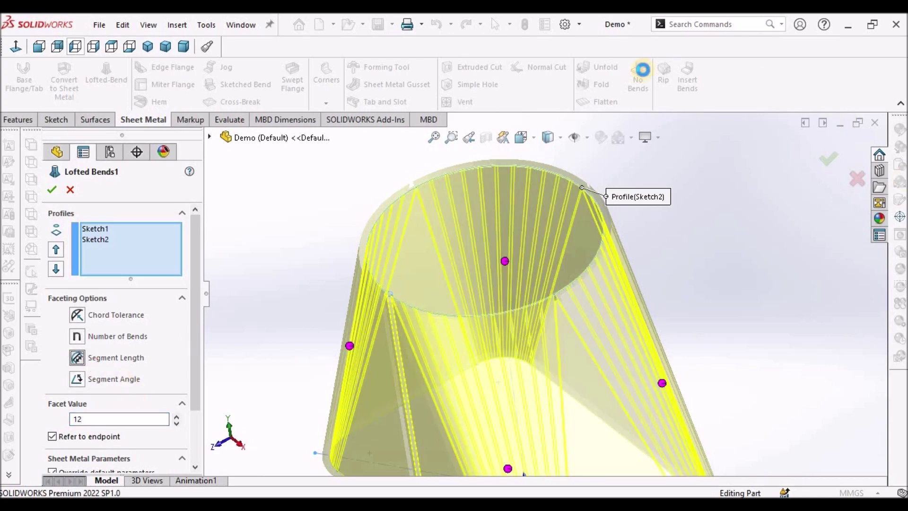
double_click(113, 418)
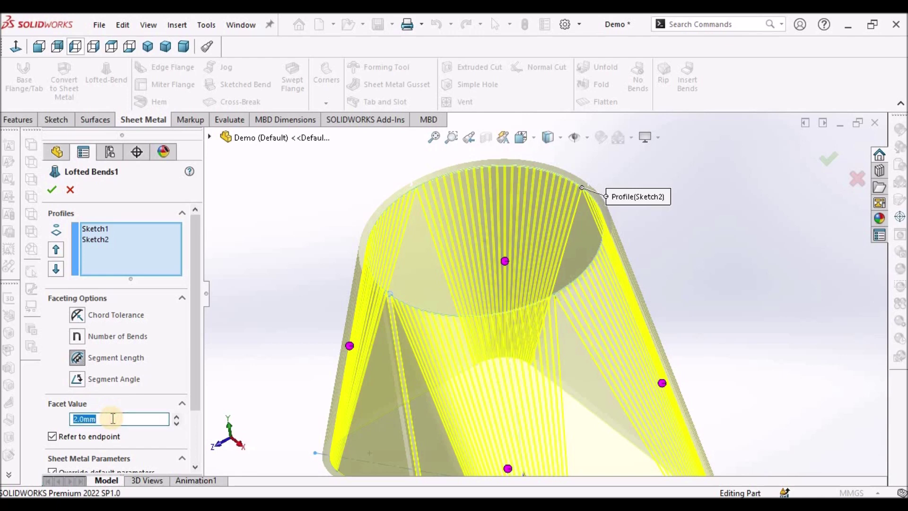
text(1)
key(Return)
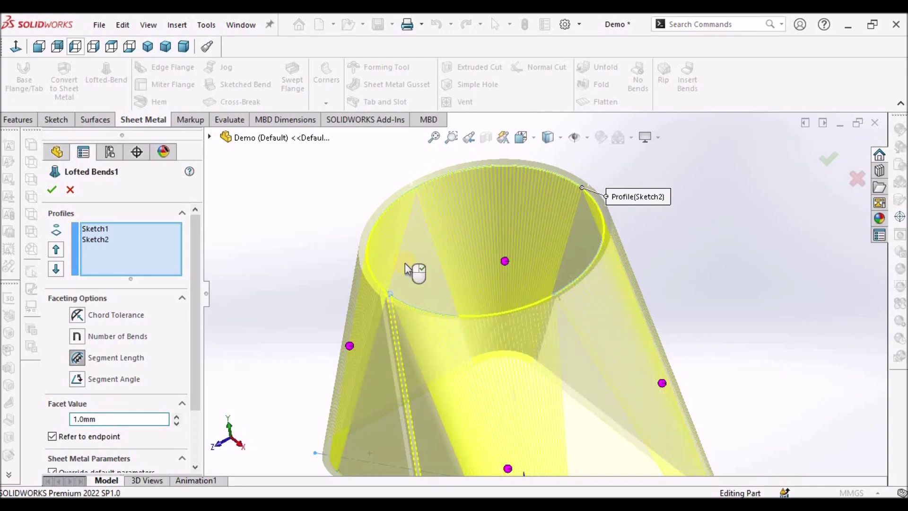
scroll(507, 237, down, 3)
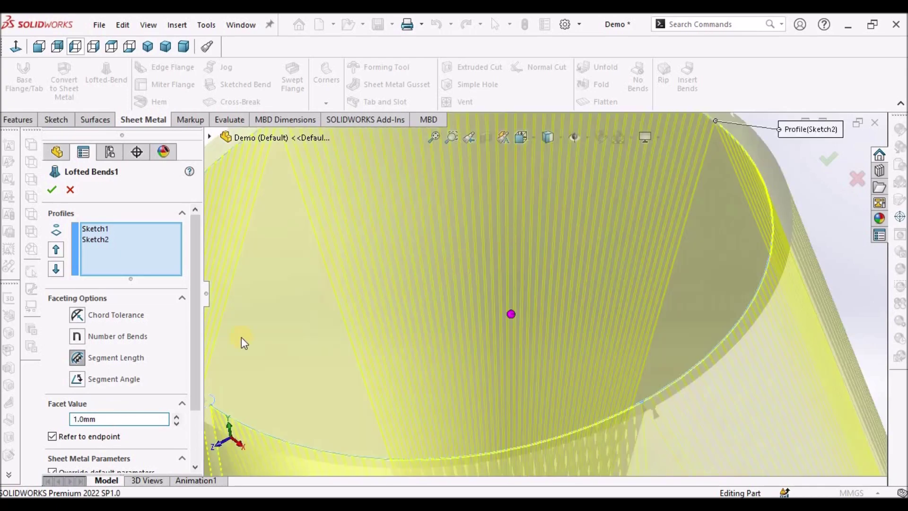
click(116, 420)
double_click(116, 419)
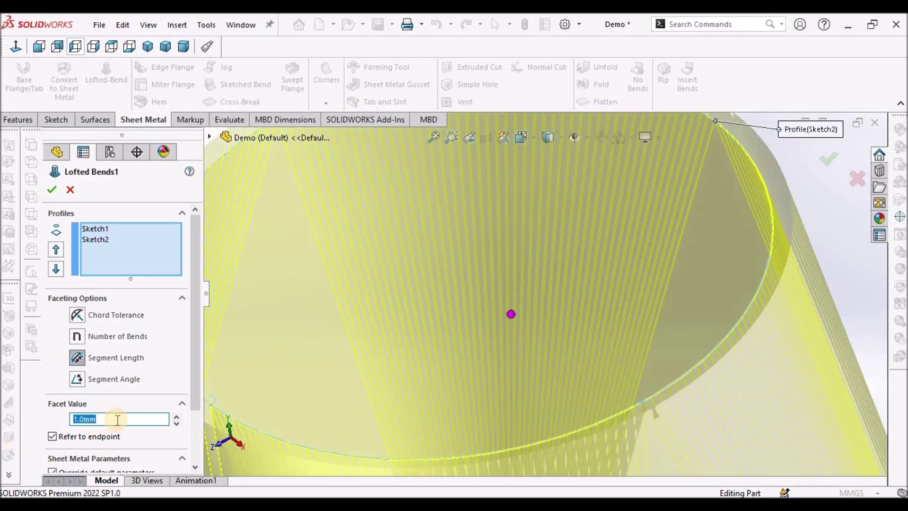
text(5)
key(Return)
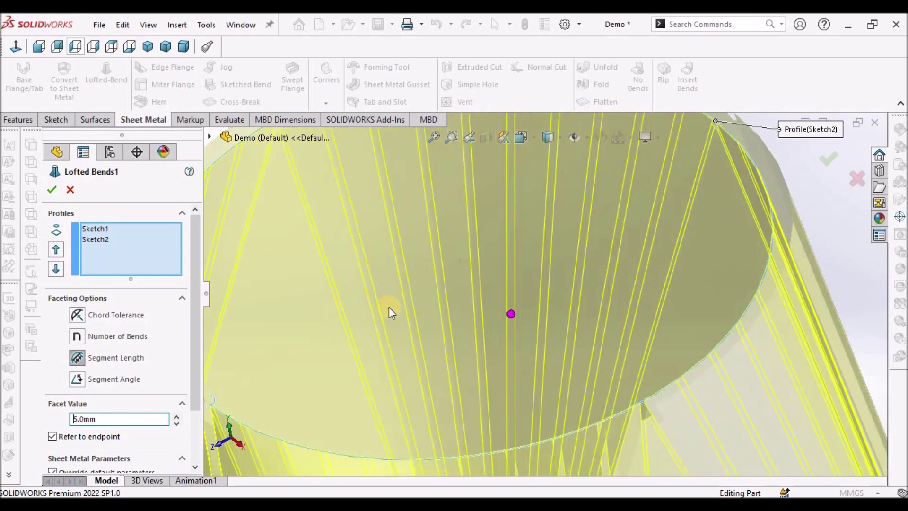
scroll(388, 307, up, 3)
scroll(389, 307, up, 3)
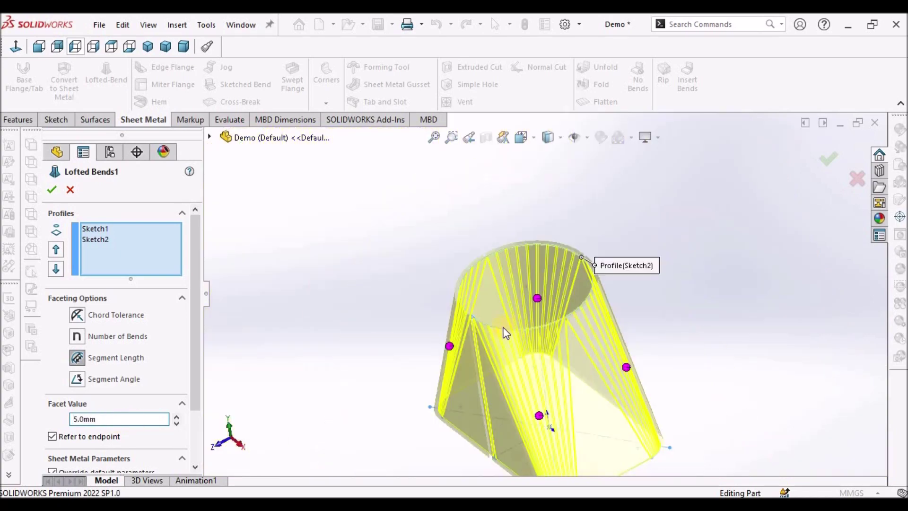
Facet by Segment Angle, trying 60deg before settling on 20deg
click(77, 380)
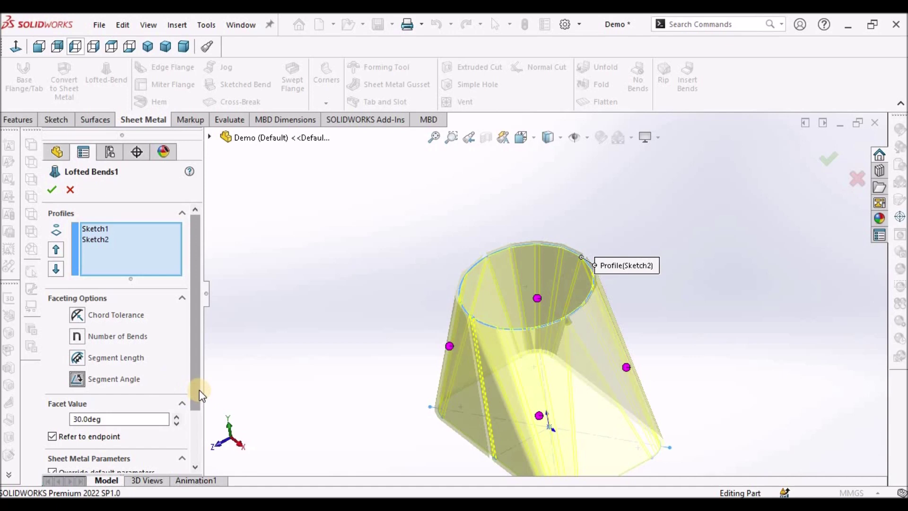
drag(200, 390, 195, 417)
click(131, 382)
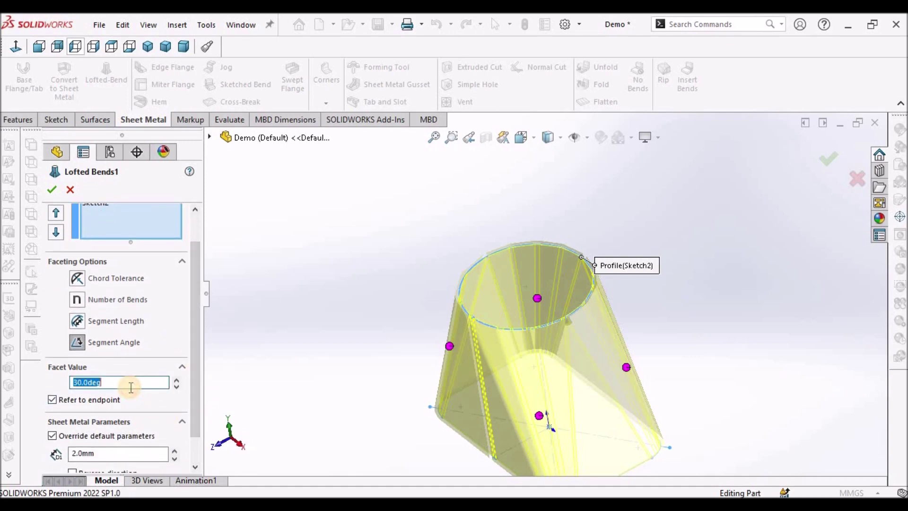
text(60)
key(Return)
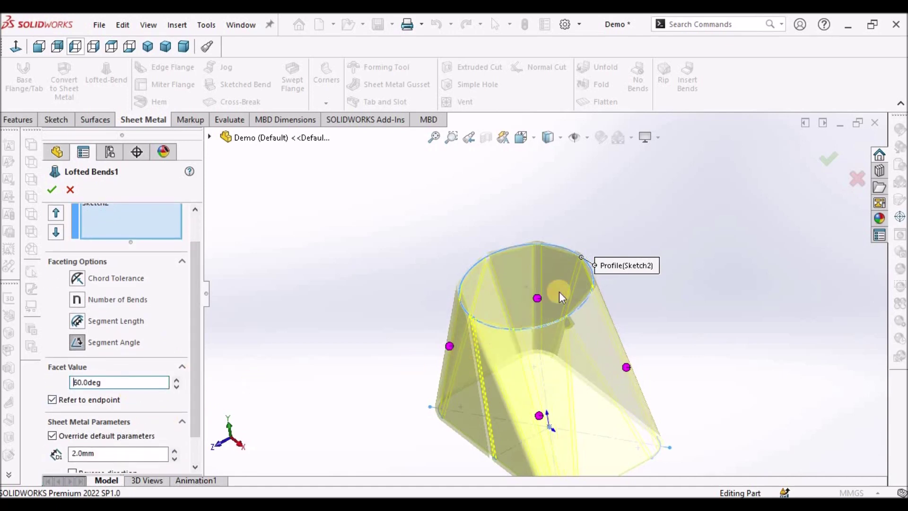
scroll(561, 293, down, 3)
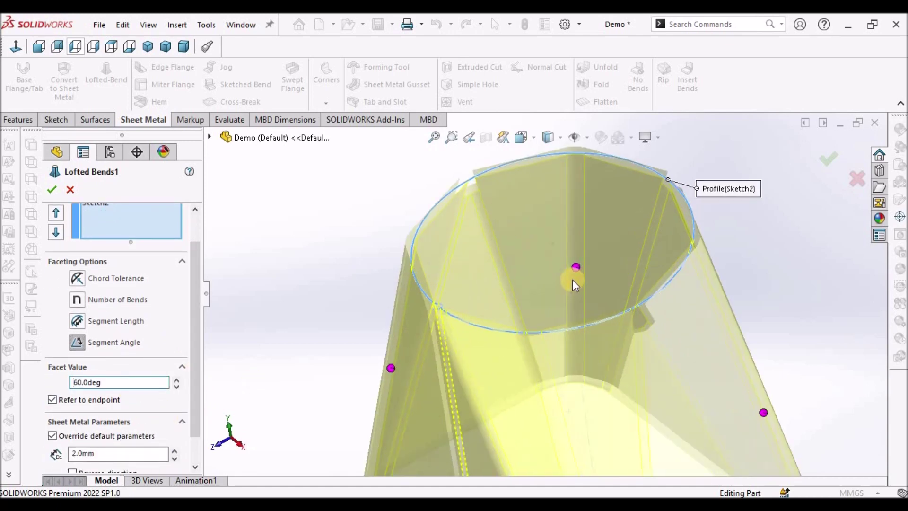
click(122, 383)
text(20)
key(Return)
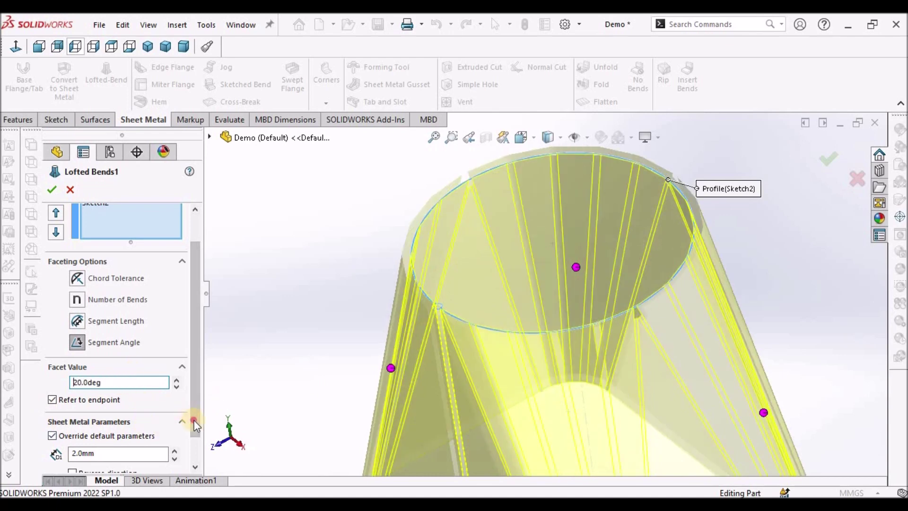
drag(192, 423, 194, 450)
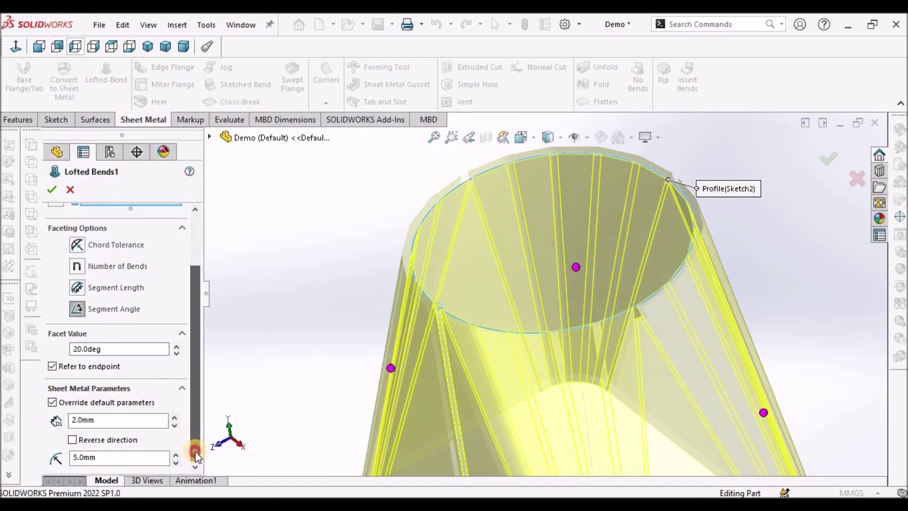
Inspect the 2.0mm-thick lofted part's bend corner and straight edge from several angles
double_click(90, 419)
scroll(566, 380, up, 2)
scroll(554, 392, up, 3)
scroll(539, 383, down, 8)
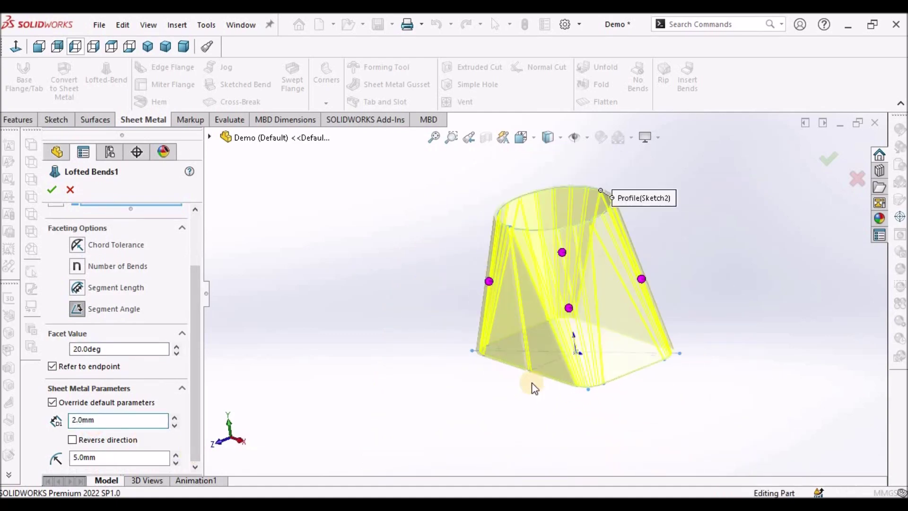
mouse_move(560, 345)
middle_down()
mouse_move(548, 348)
mouse_move(549, 362)
mouse_move(573, 365)
mouse_move(598, 247)
mouse_move(596, 204)
middle_up()
scroll(527, 260, up, 5)
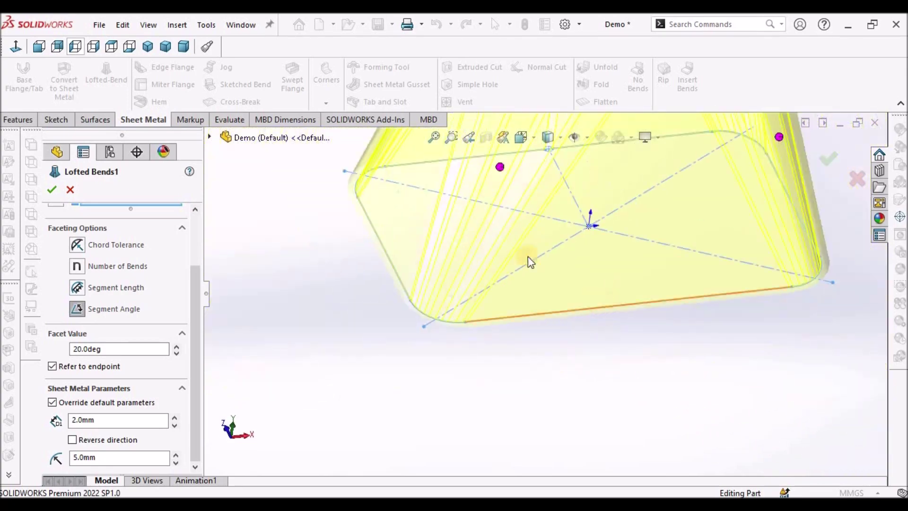
scroll(523, 259, down, 10)
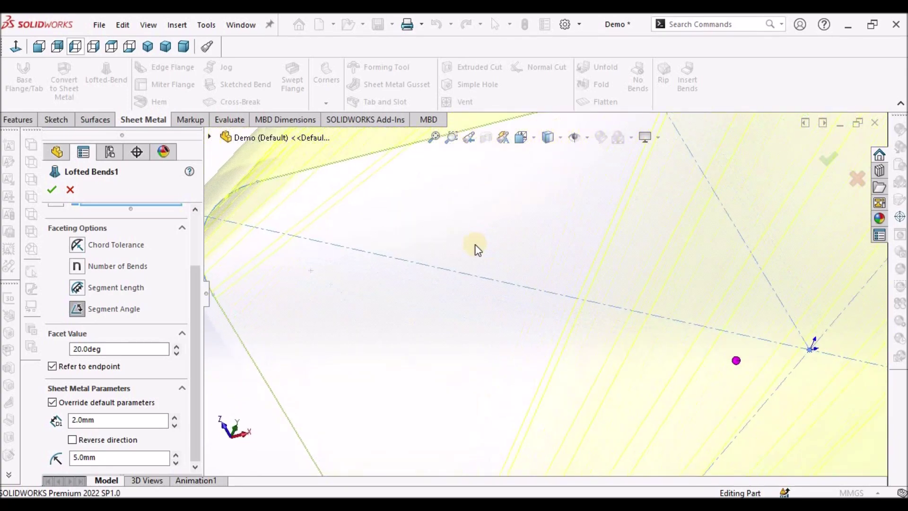
scroll(336, 339, up, 2)
scroll(360, 324, down, 4)
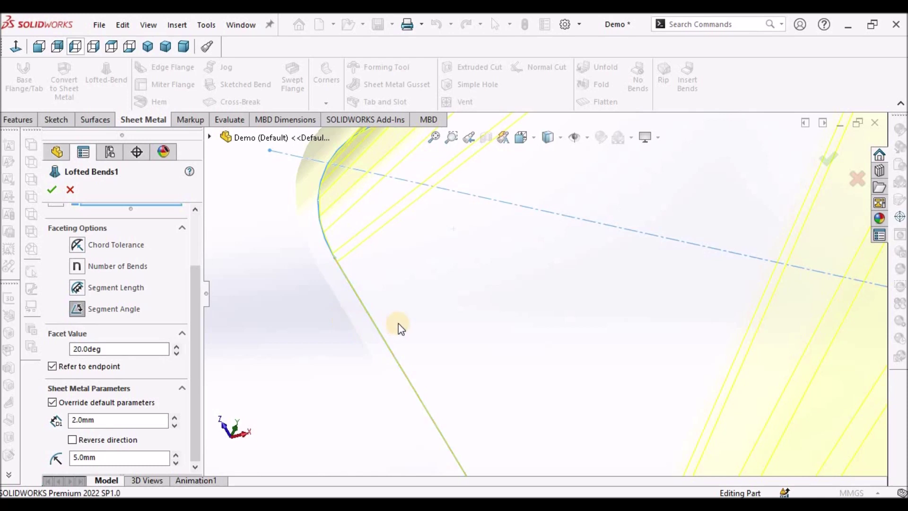
mouse_move(399, 328)
middle_down()
mouse_move(456, 318)
mouse_move(463, 218)
middle_up()
scroll(440, 275, down, 2)
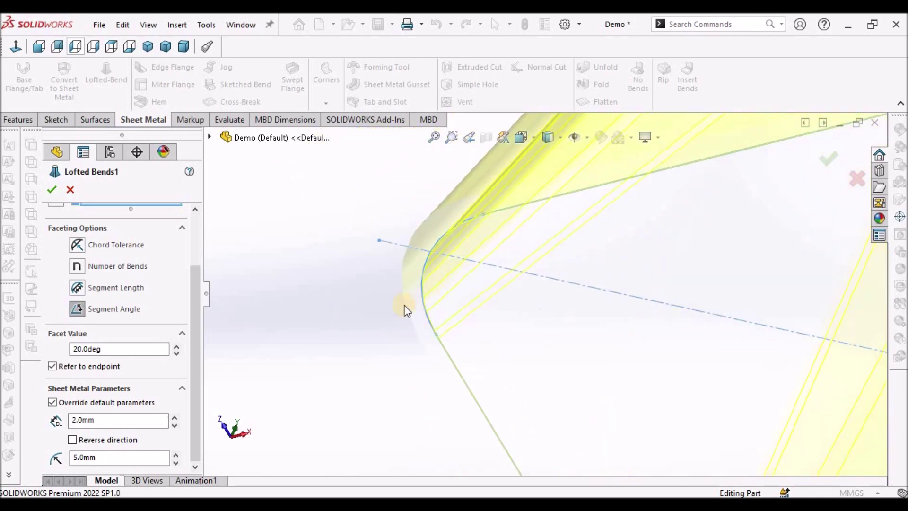
middle_drag(407, 311, 514, 318)
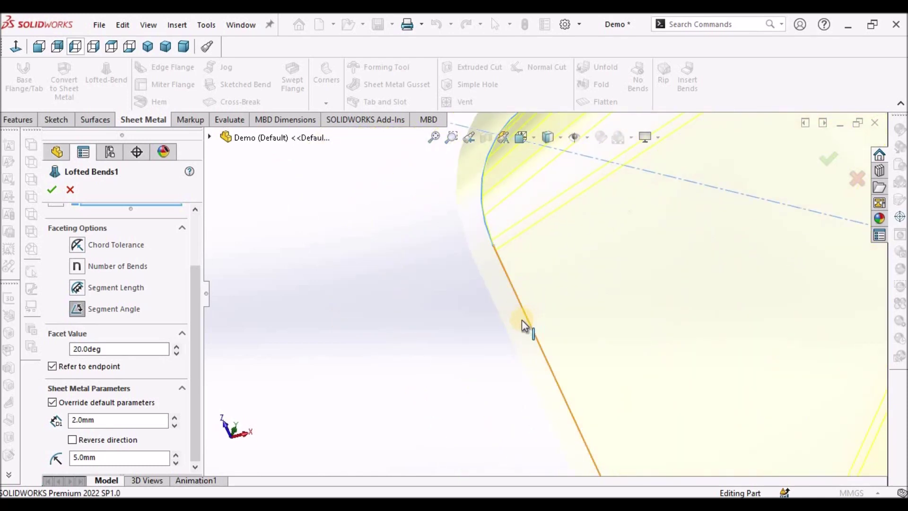
Check Reverse direction to flip the 2.0mm thickness to the other side of the profiles
click(74, 438)
scroll(469, 368, up, 4)
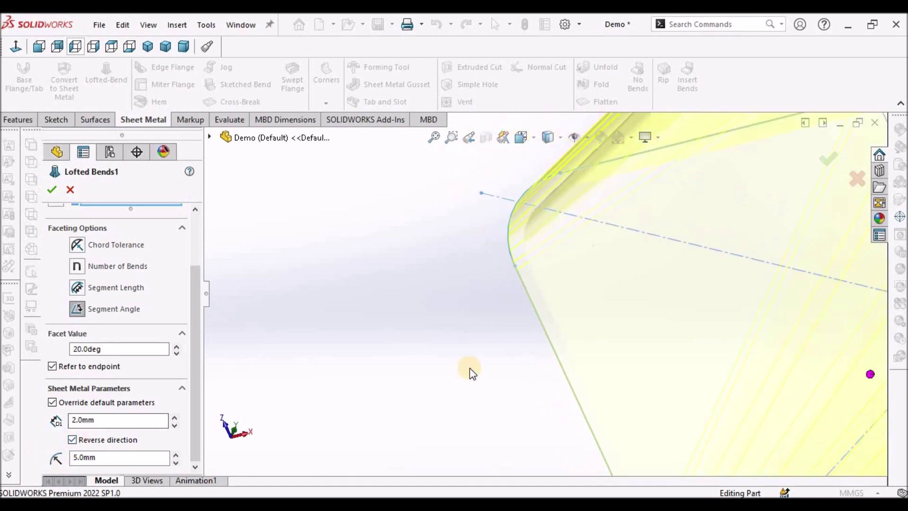
middle_drag(570, 323, 551, 269)
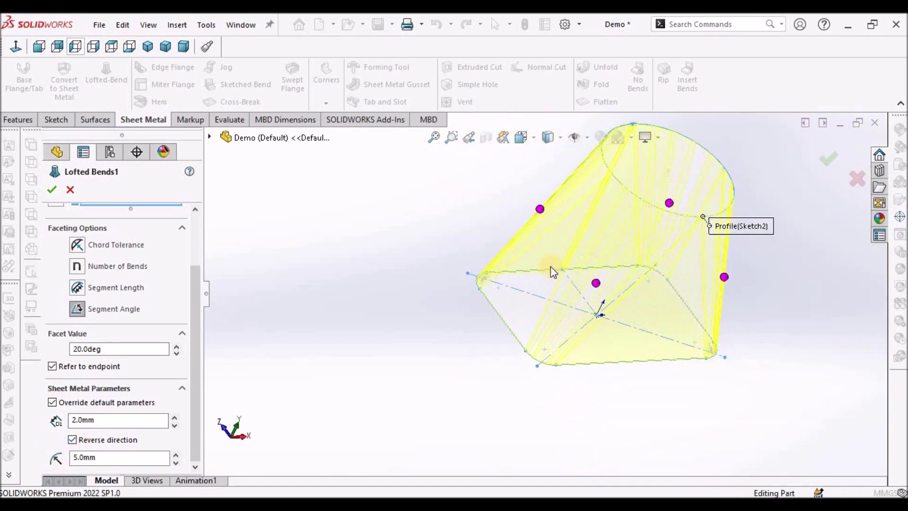
scroll(522, 280, down, 5)
Try bend radii of 2.0mm and 1.0mm in place of the 5.0mm radius
scroll(521, 279, up, 5)
middle_drag(510, 308, 646, 185)
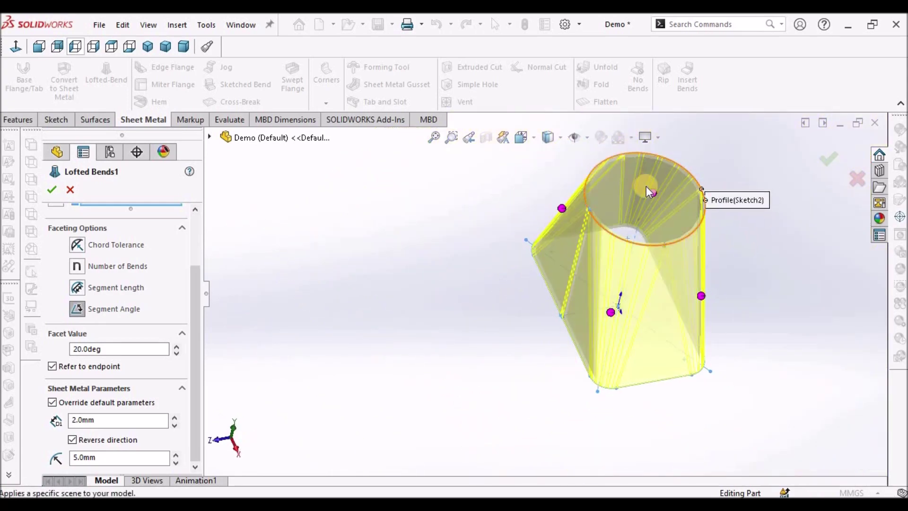
scroll(638, 180, down, 5)
scroll(596, 201, up, 5)
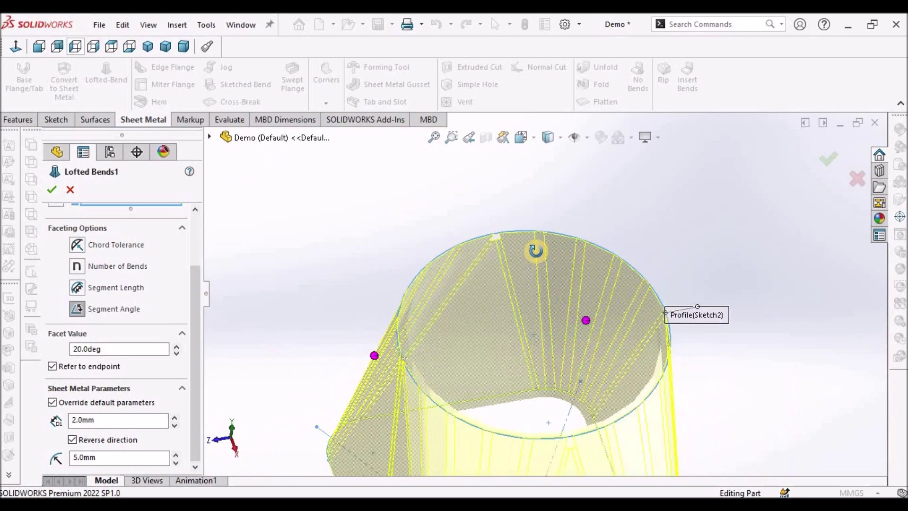
click(133, 457)
double_click(133, 458)
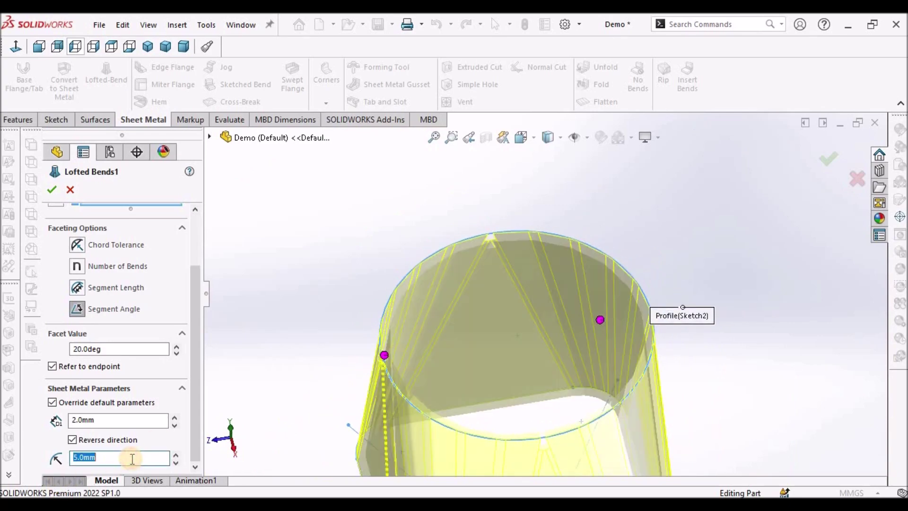
text(2)
key(Return)
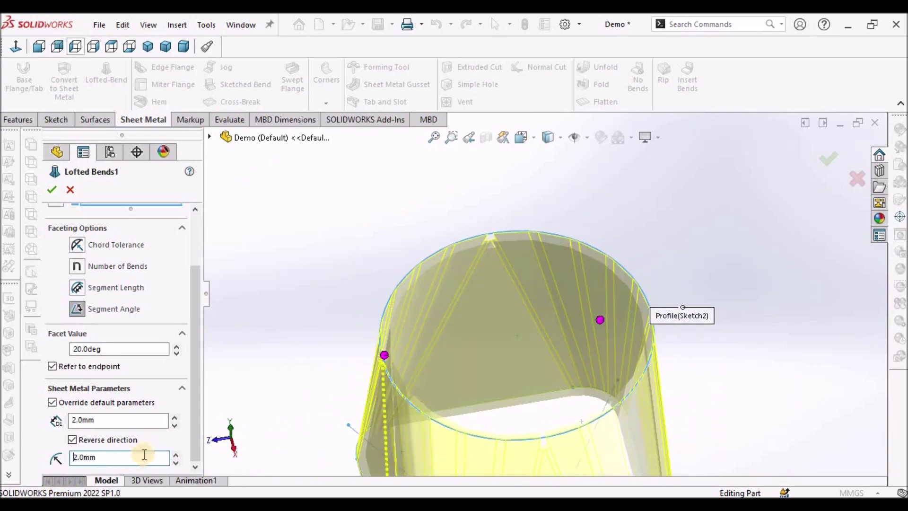
scroll(536, 255, down, 3)
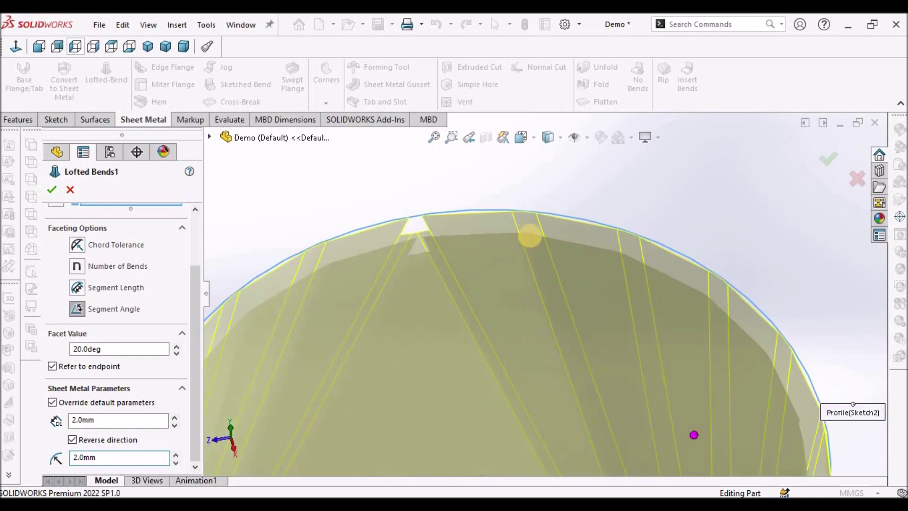
scroll(531, 237, up, 1)
double_click(127, 457)
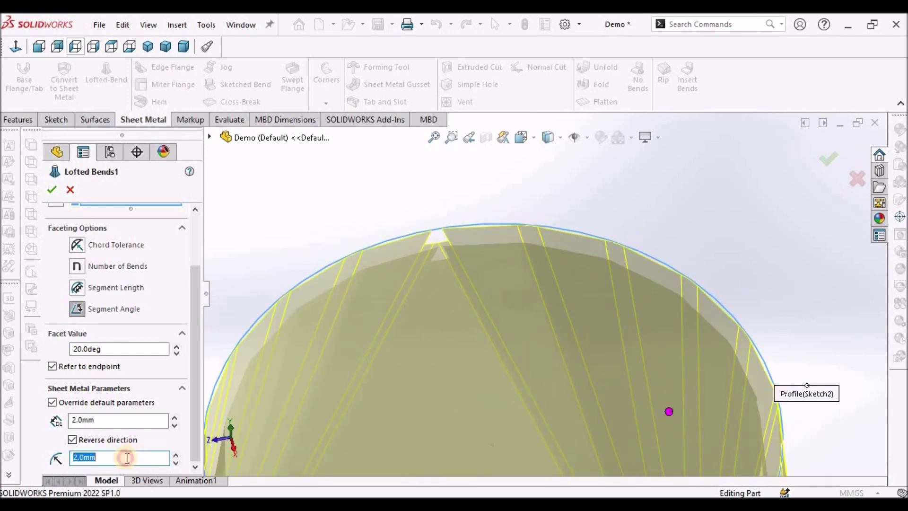
text(1)
key(Return)
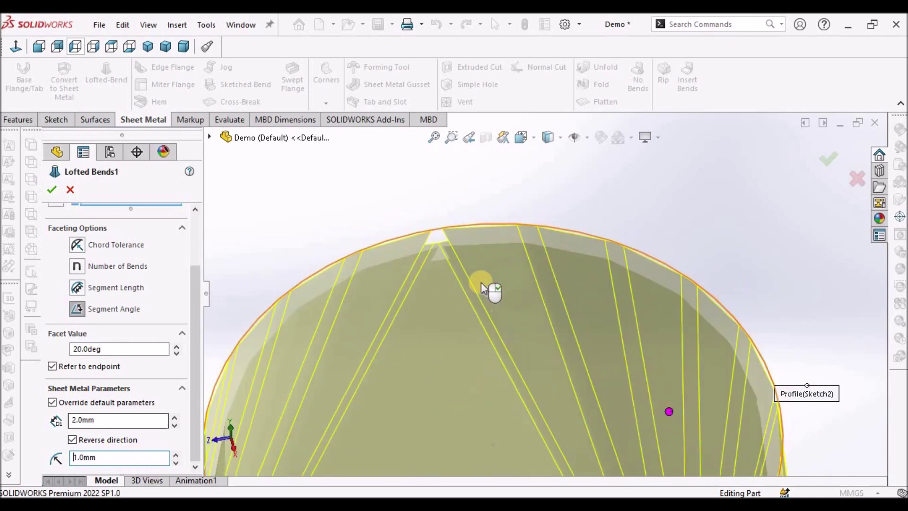
Set the bend radius to 3.0mm
scroll(402, 234, down, 2)
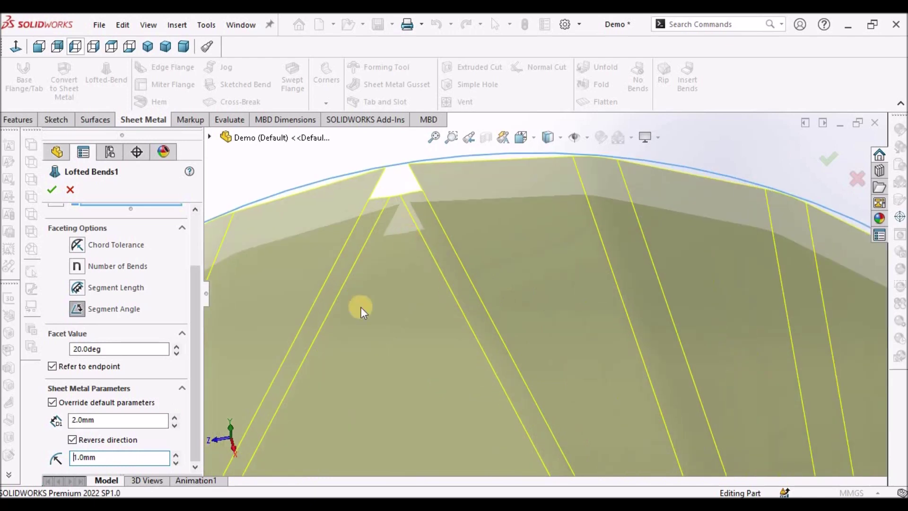
click(106, 458)
double_click(106, 457)
text(3)
key(Return)
scroll(600, 333, up, 5)
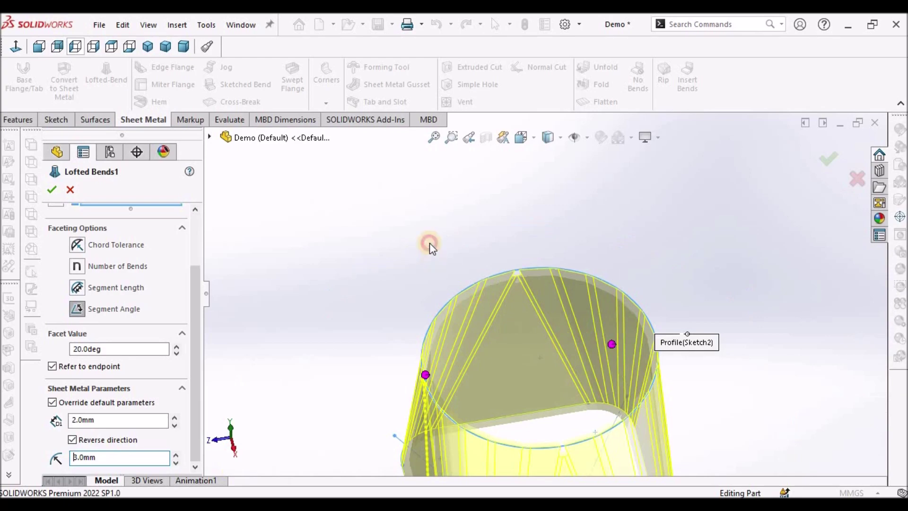
Switch faceting to Chord Tolerance, keeping the 0.8mm facet value
middle_drag(448, 205, 499, 203)
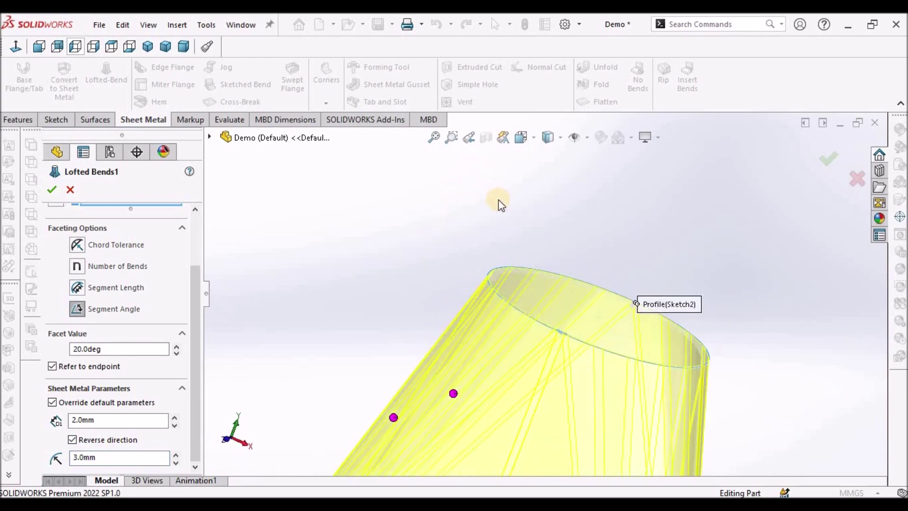
click(78, 243)
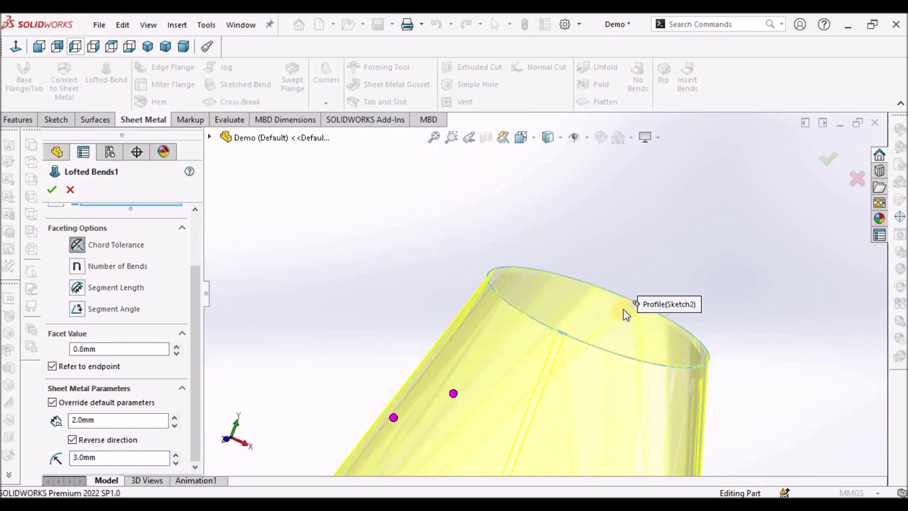
middle_drag(639, 305, 558, 328)
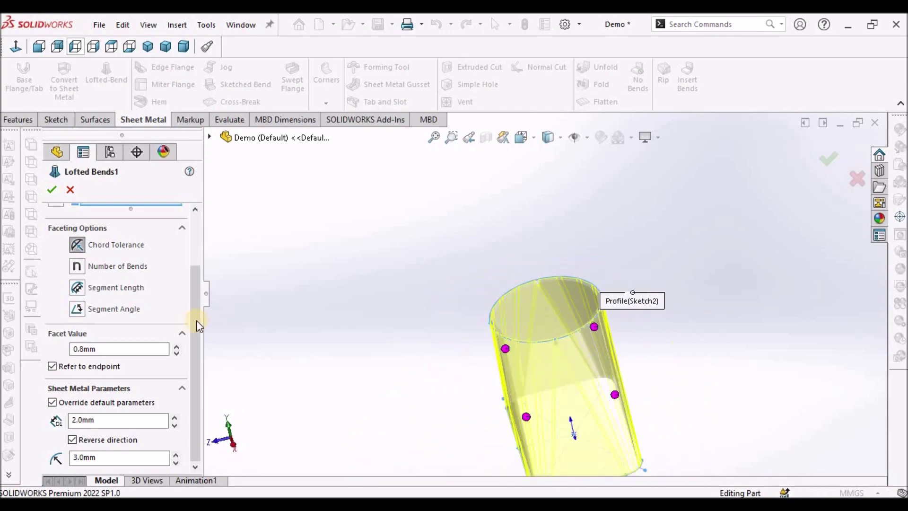
drag(197, 292, 200, 238)
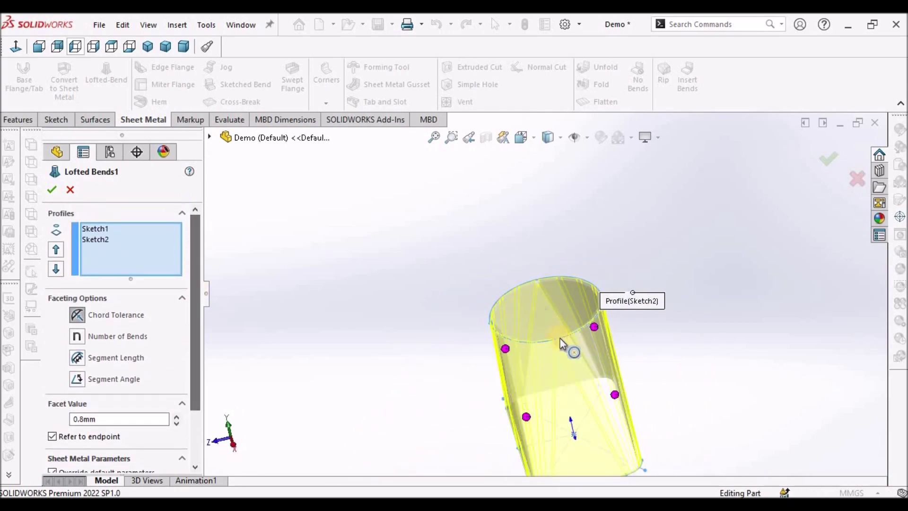
Move Sketch2 ahead of Sketch1 in the lofted bend Profiles list and verify both profiles
click(147, 46)
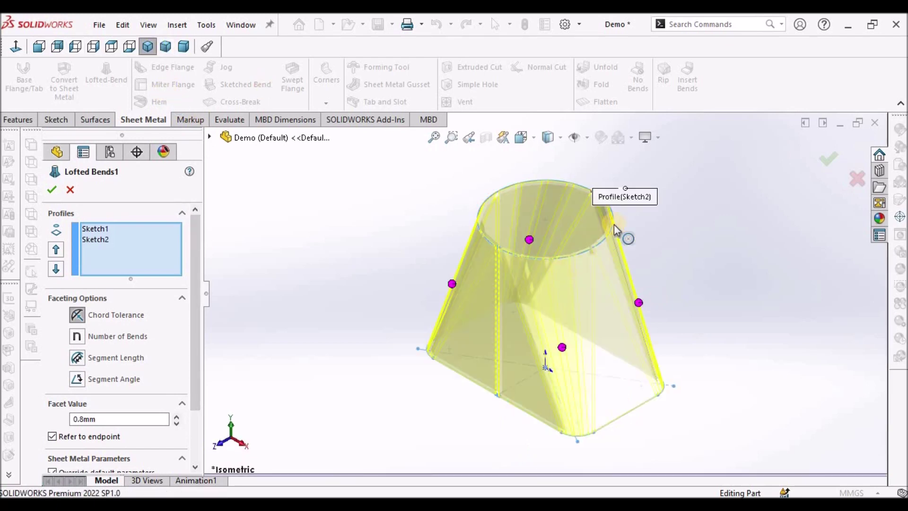
scroll(620, 228, down, 3)
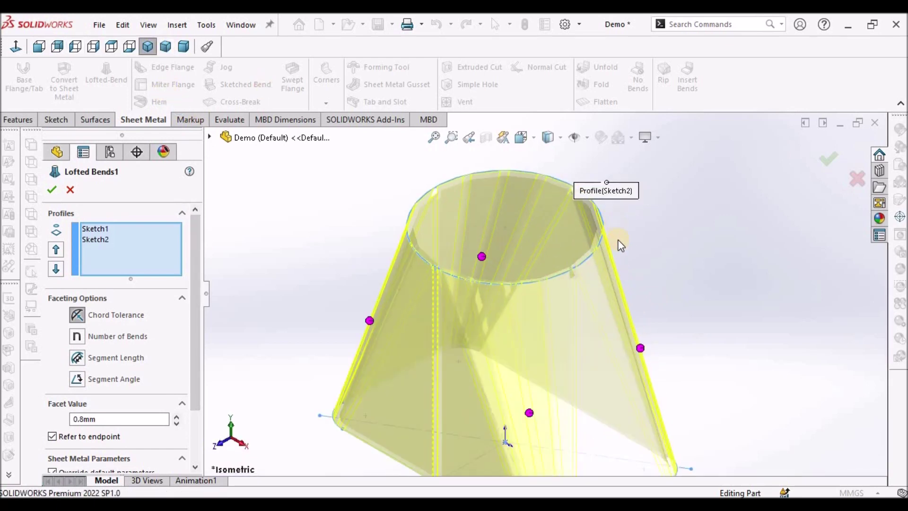
click(55, 250)
click(56, 251)
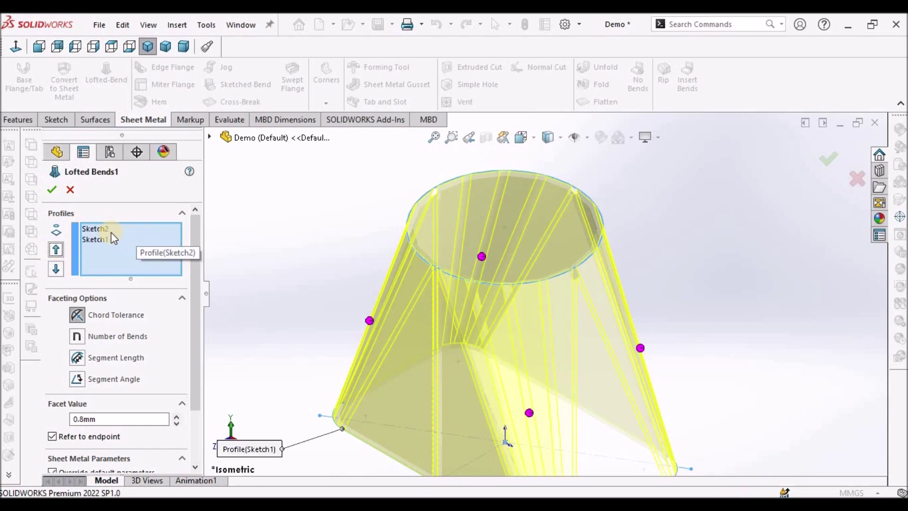
click(95, 240)
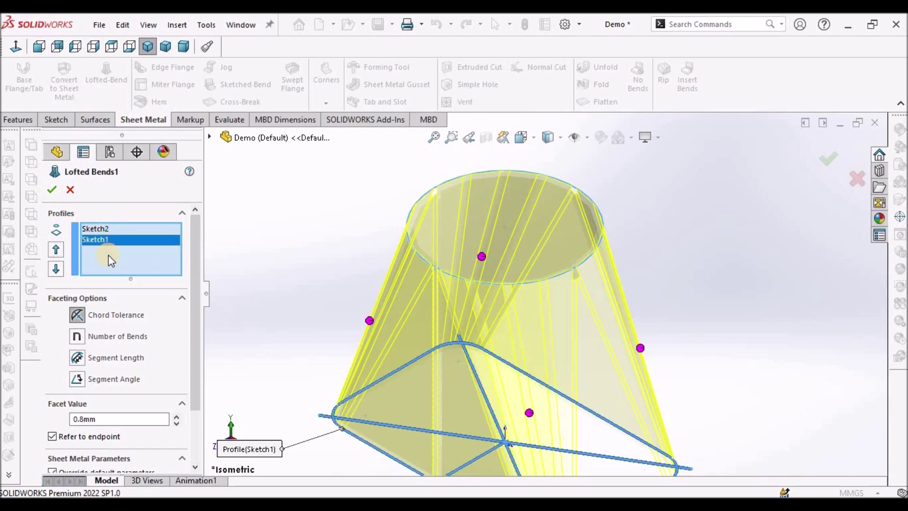
click(101, 228)
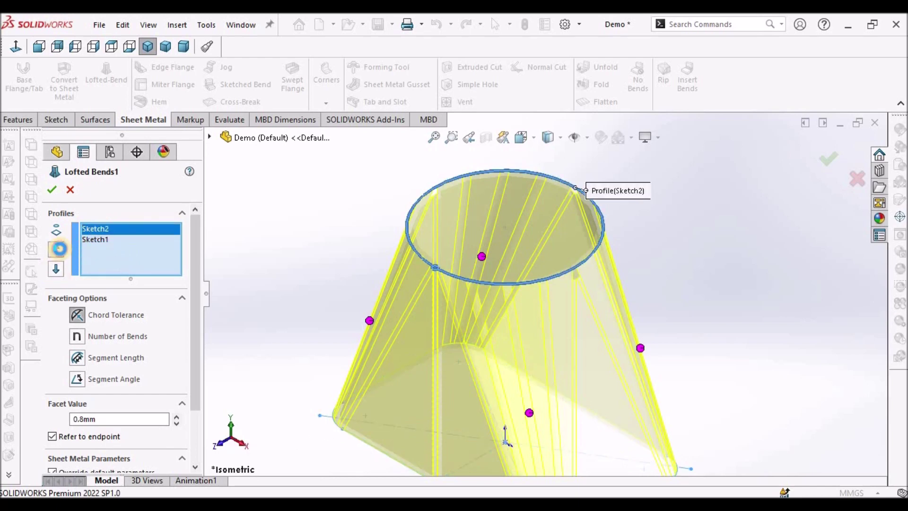
click(96, 237)
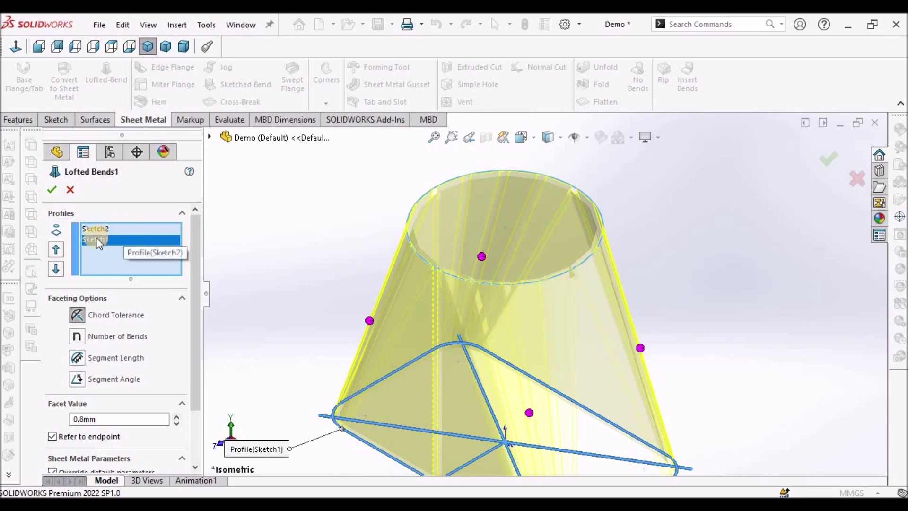
Fit and orbit the lofted bend preview to inspect the rectangle-to-round transition
key(f)
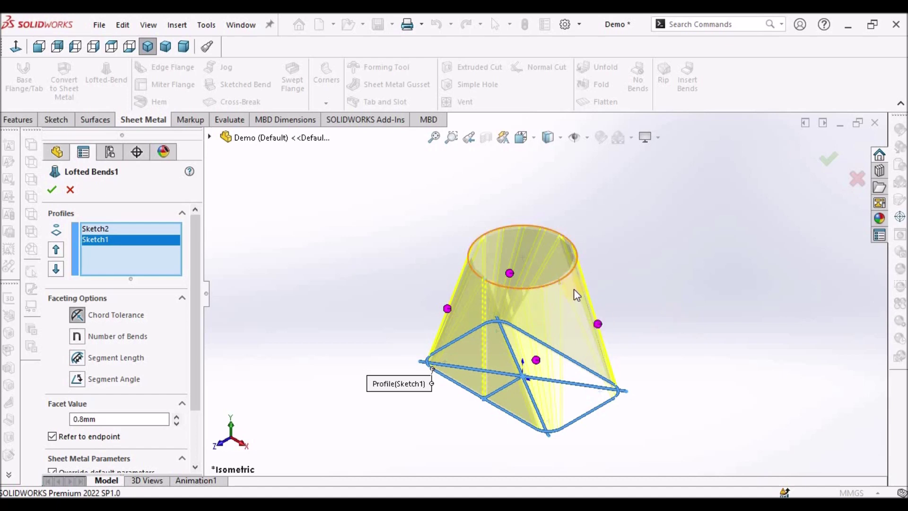
scroll(574, 295, down, 2)
scroll(574, 298, up, 1)
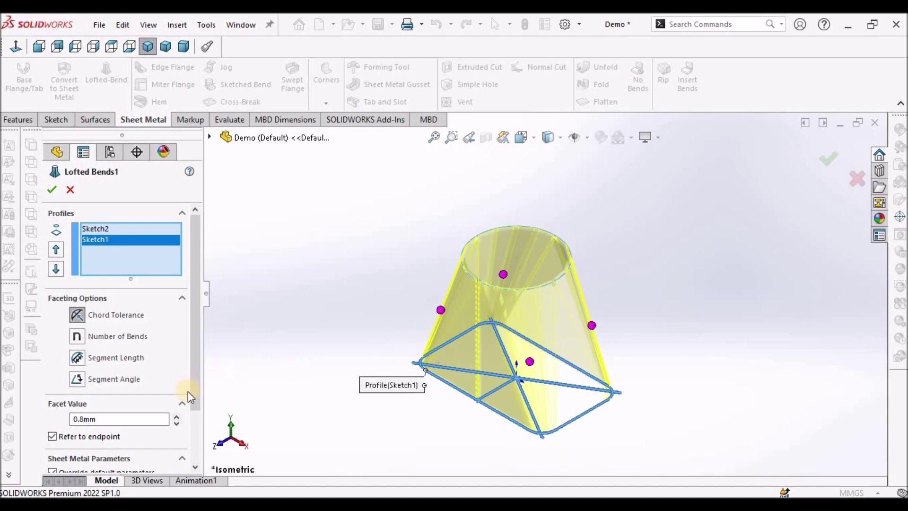
scroll(198, 408, down, 3)
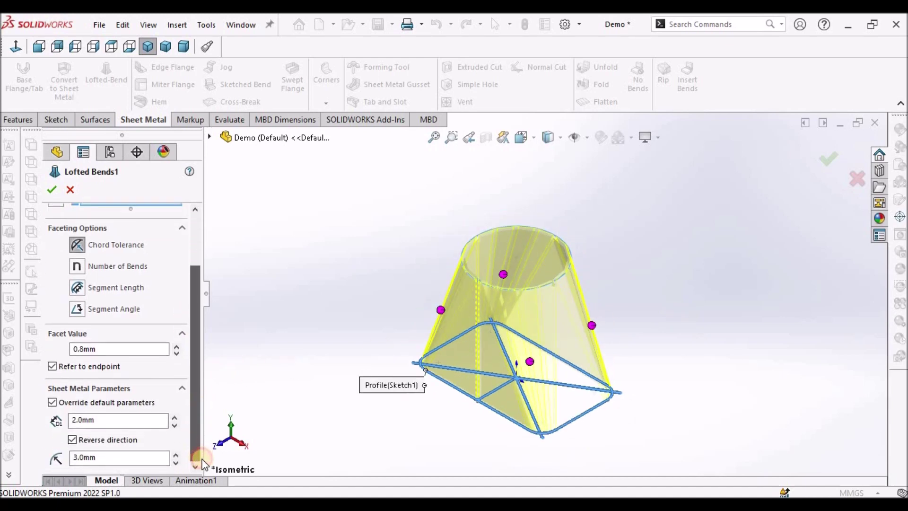
drag(193, 407, 249, 316)
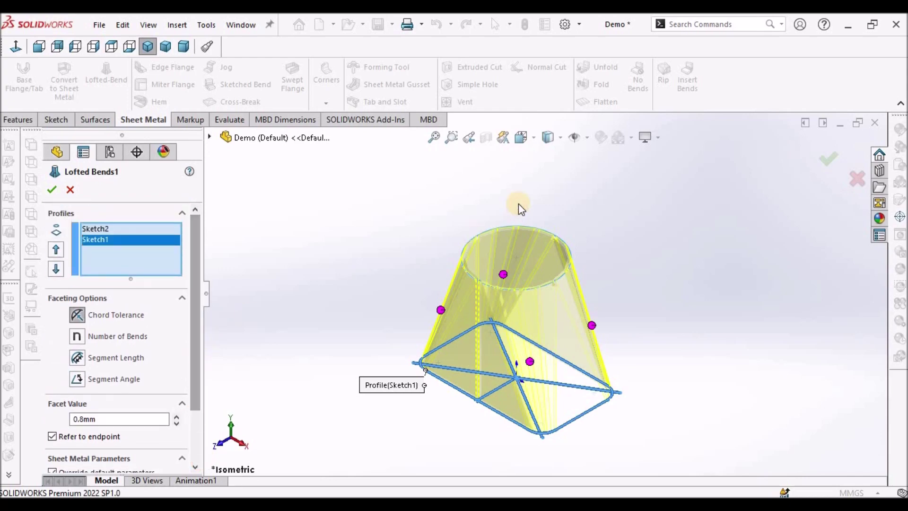
mouse_move(518, 203)
middle_down()
mouse_move(532, 305)
mouse_move(583, 245)
mouse_move(579, 265)
mouse_move(527, 264)
mouse_move(515, 292)
mouse_move(543, 290)
mouse_move(544, 301)
middle_up()
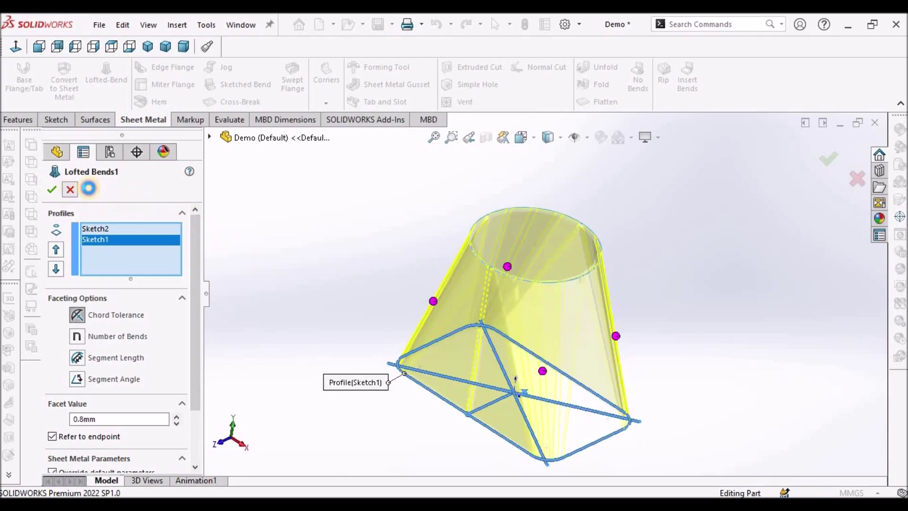
Show the finished rectangle-to-round part in dimetric view
click(182, 46)
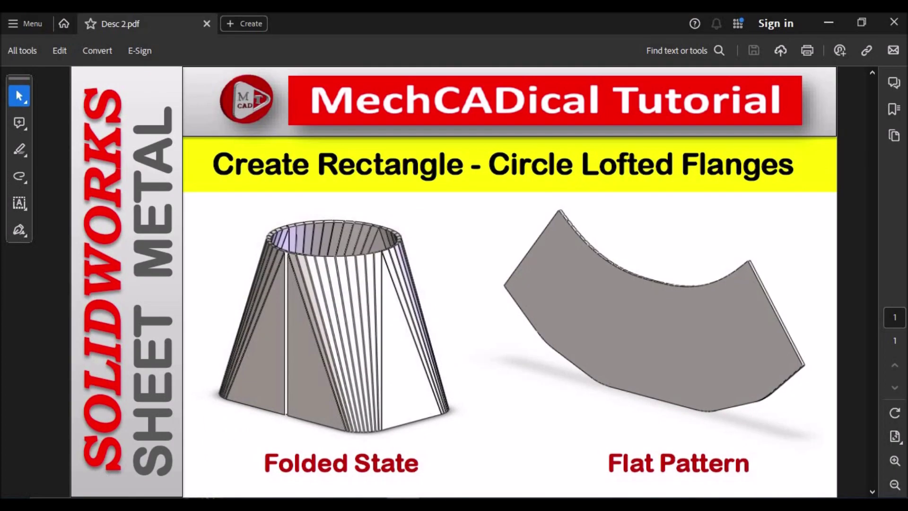